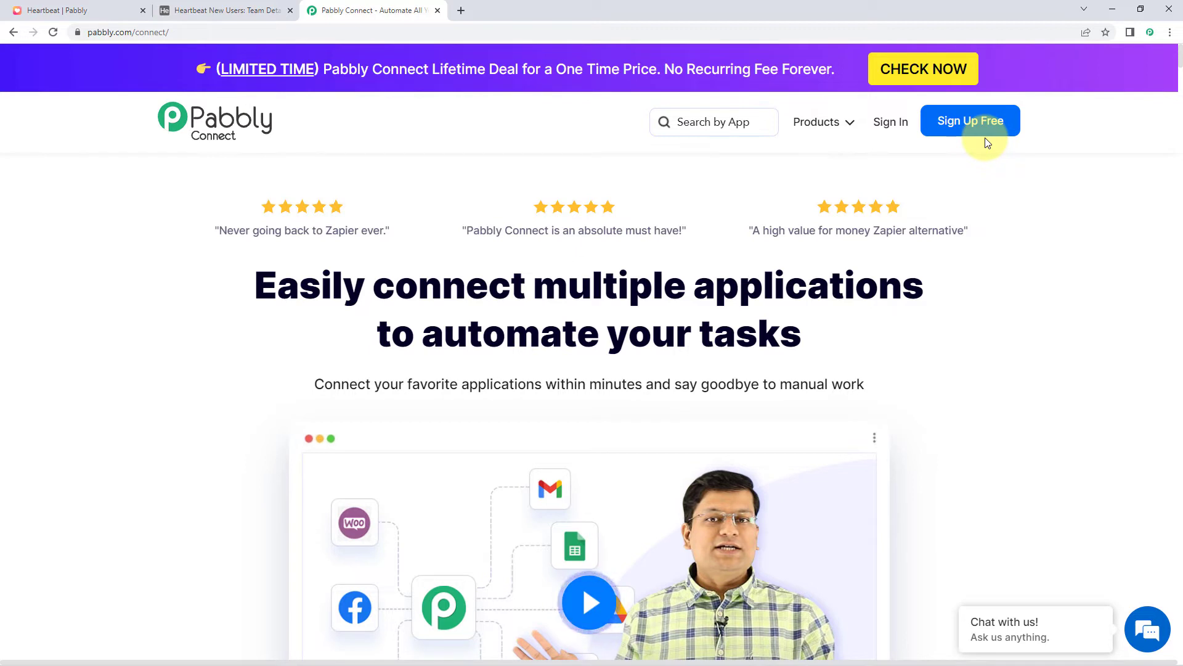
# Sign in to Pabbly and launch Pabbly Connect from the All Apps page
pyautogui.click(892, 126)
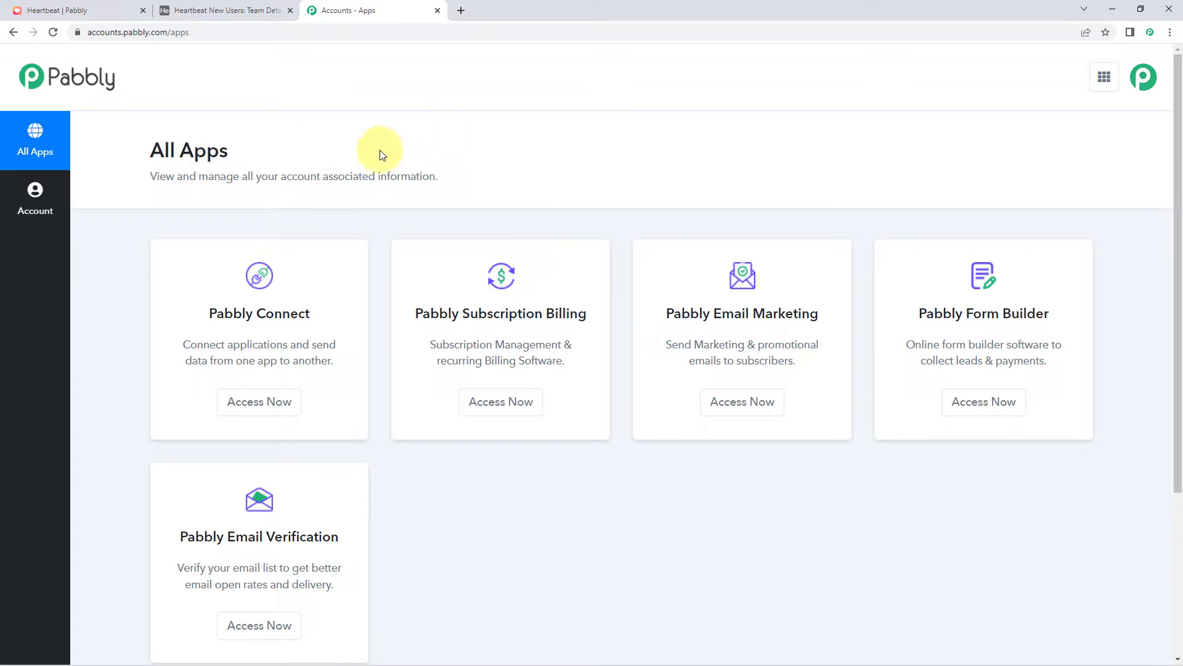
pyautogui.click(265, 407)
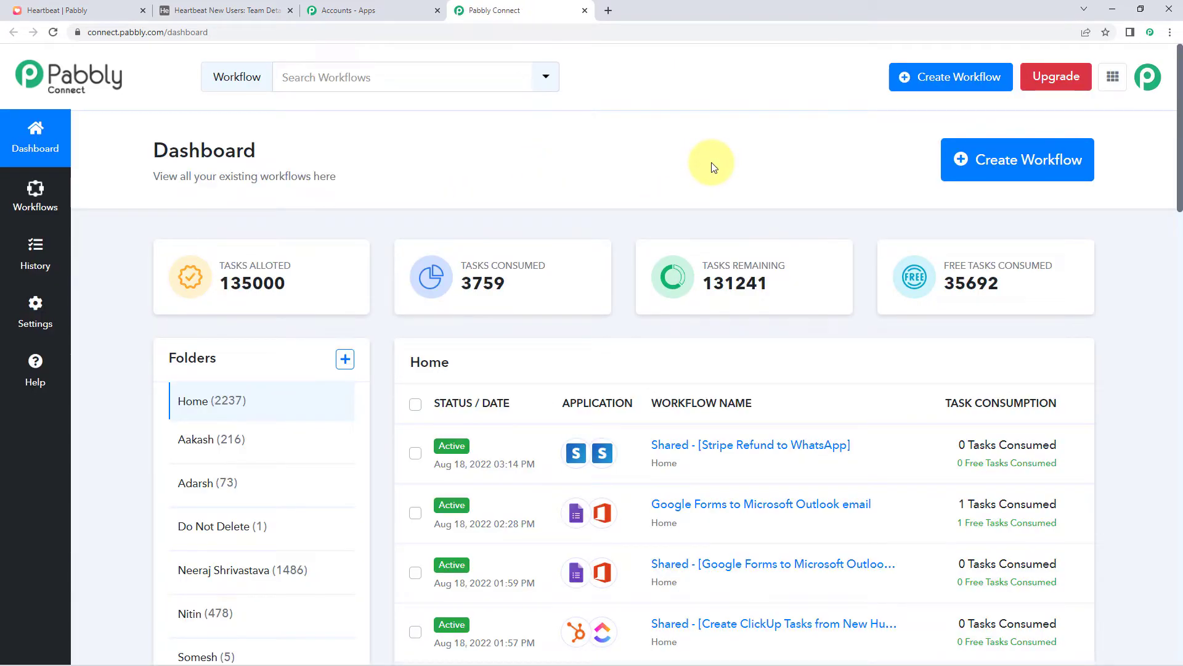
# Start a new workflow, name it 'Heartbeat to Airtable', and create it
pyautogui.click(993, 160)
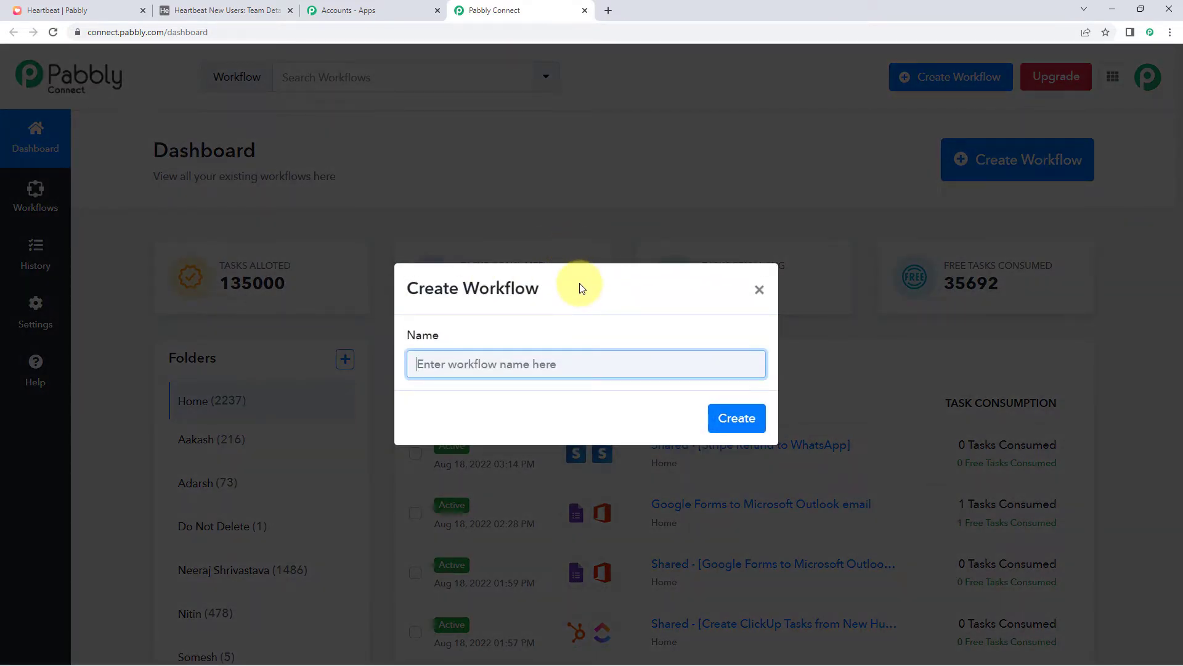
pyautogui.write('Heartbeat to airtable')
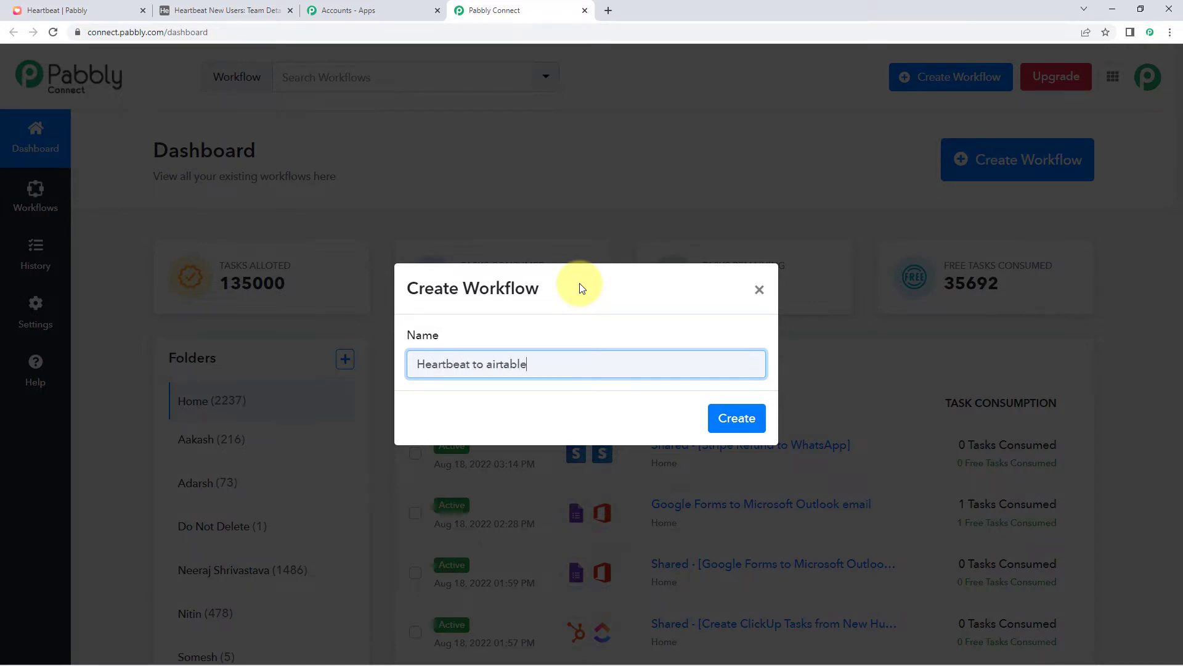
pyautogui.press('BackSpace')
pyautogui.write('A')
pyautogui.click(743, 418)
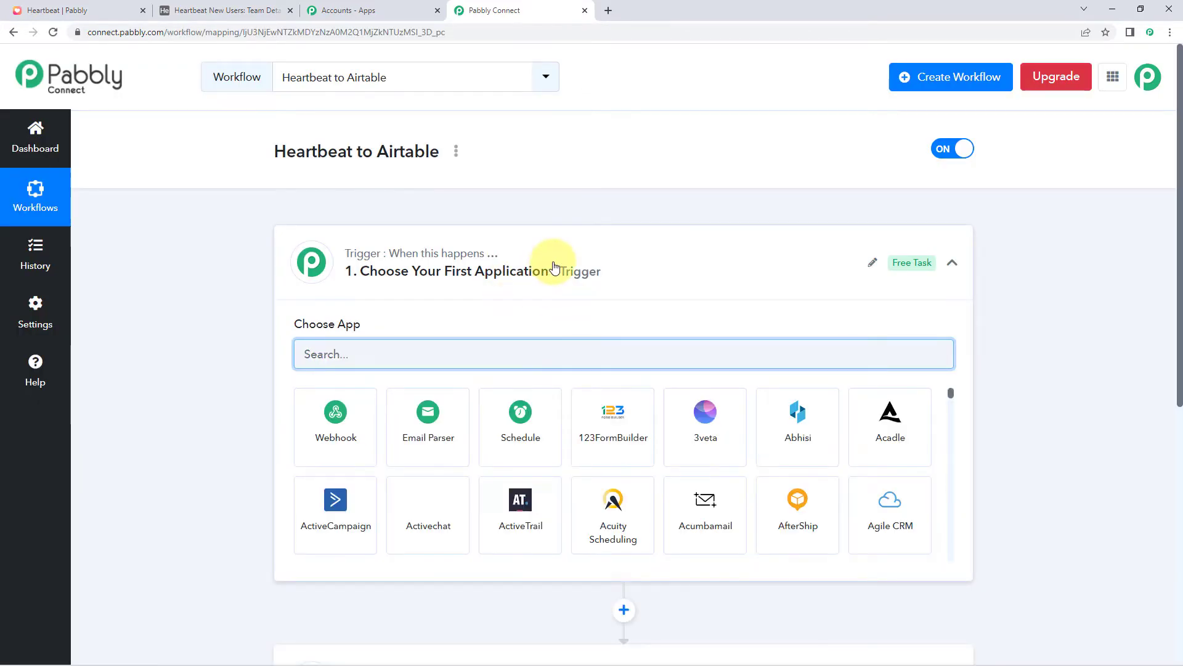
# Search 'Heart' in the trigger's app picker and choose Heartbeat as the trigger app
pyautogui.click(555, 267)
pyautogui.scroll(-1, 210, 279)
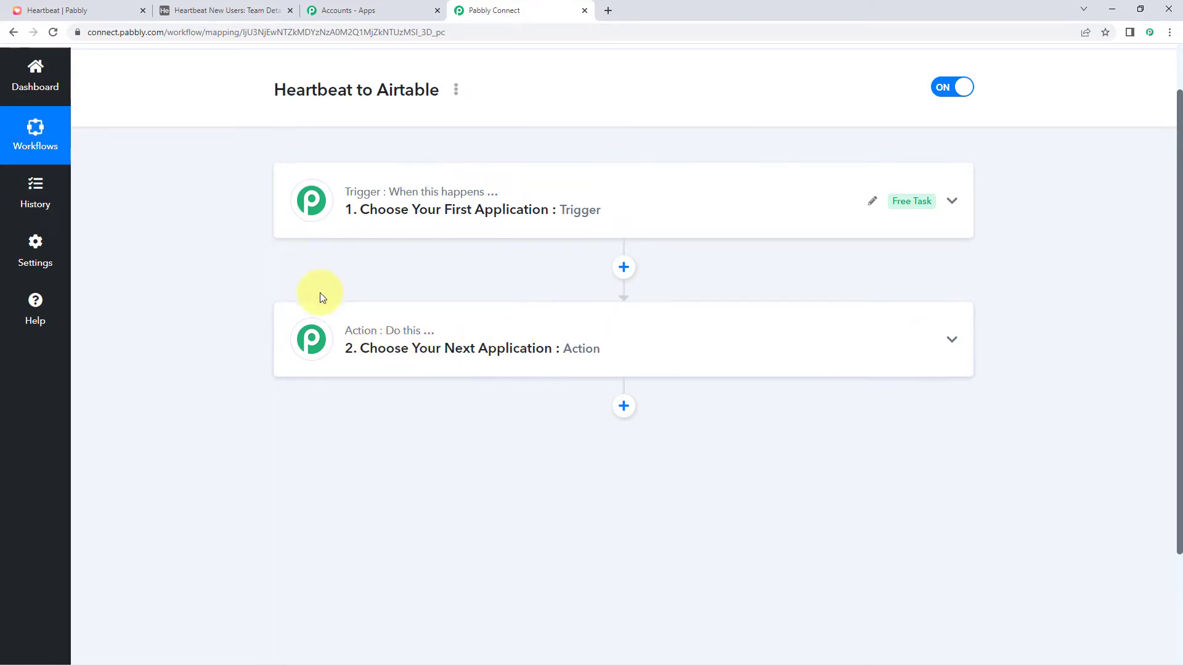
pyautogui.click(318, 204)
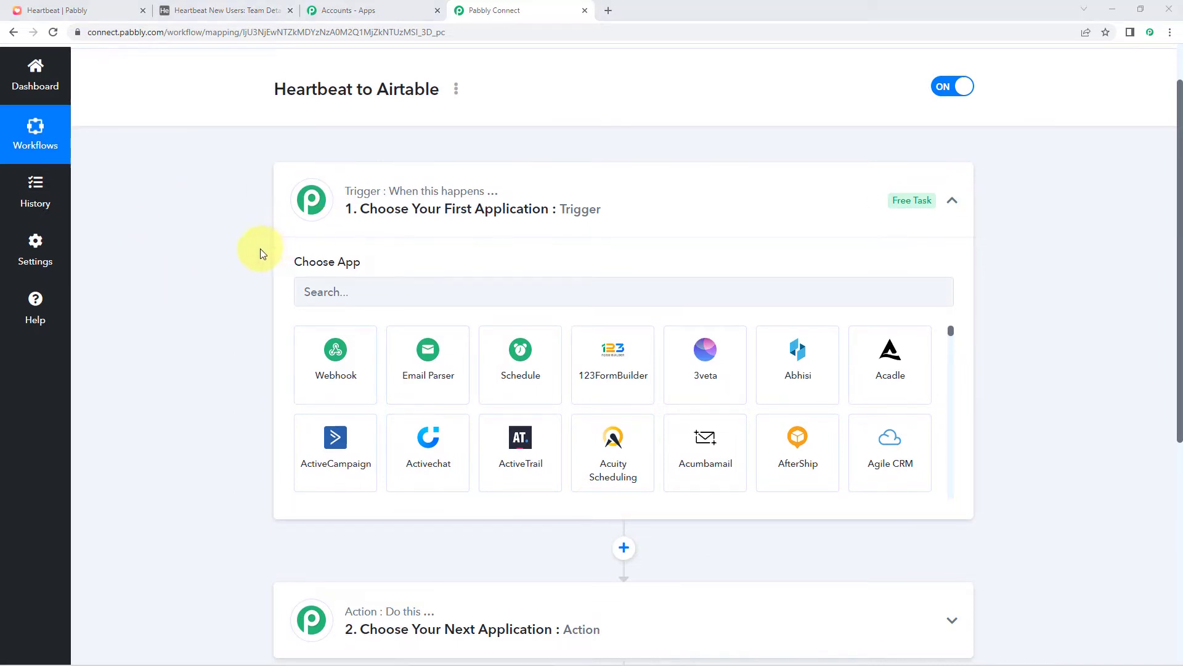
pyautogui.scroll(-1, 253, 250)
pyautogui.click(331, 237)
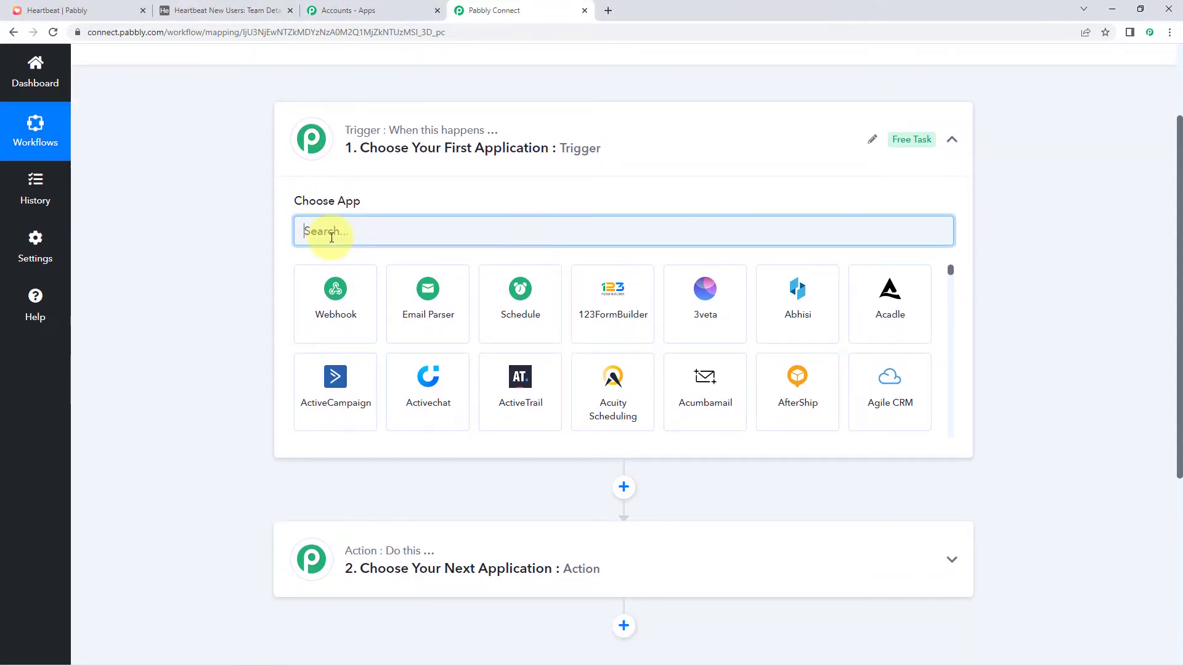
pyautogui.write('Hear')
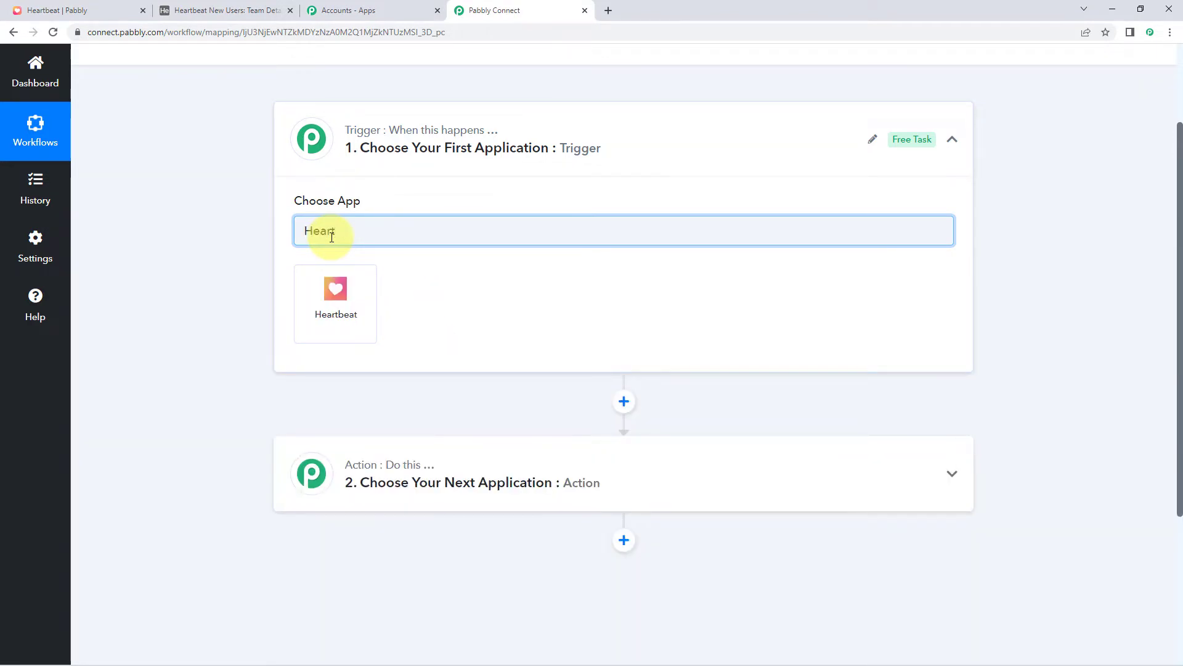
pyautogui.write('t')
pyautogui.click(369, 287)
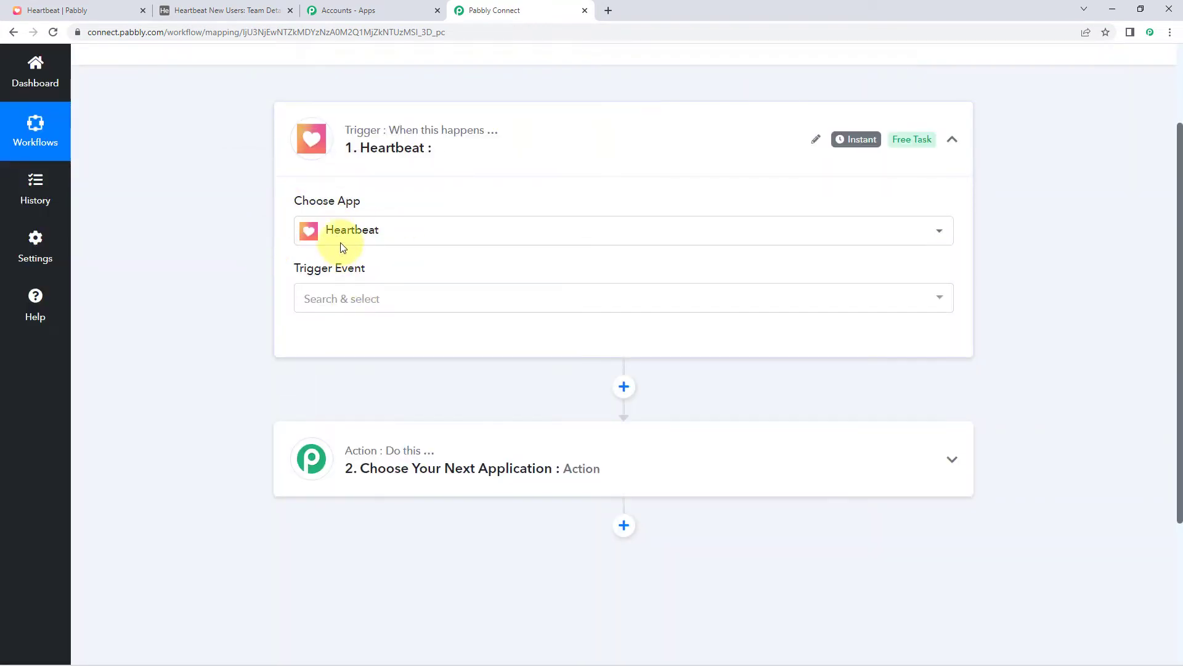
pyautogui.scroll(-1, 389, 182)
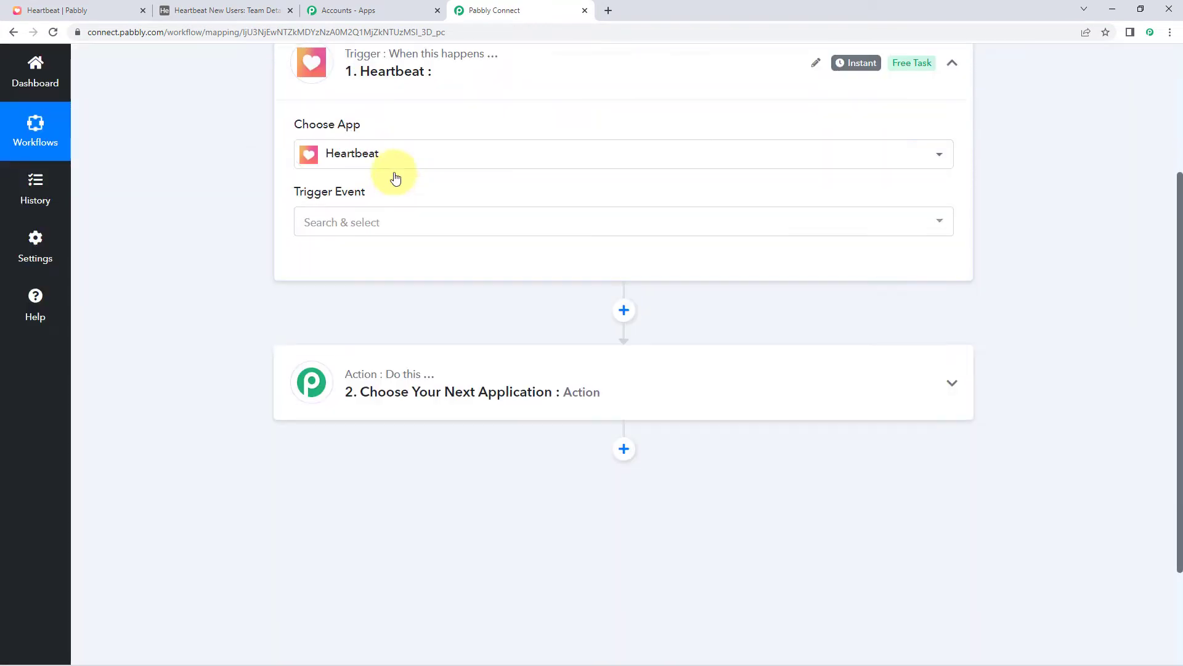
pyautogui.scroll(-1, 396, 178)
# Set the Heartbeat trigger event to New User and begin connecting a Heartbeat account
pyautogui.click(392, 185)
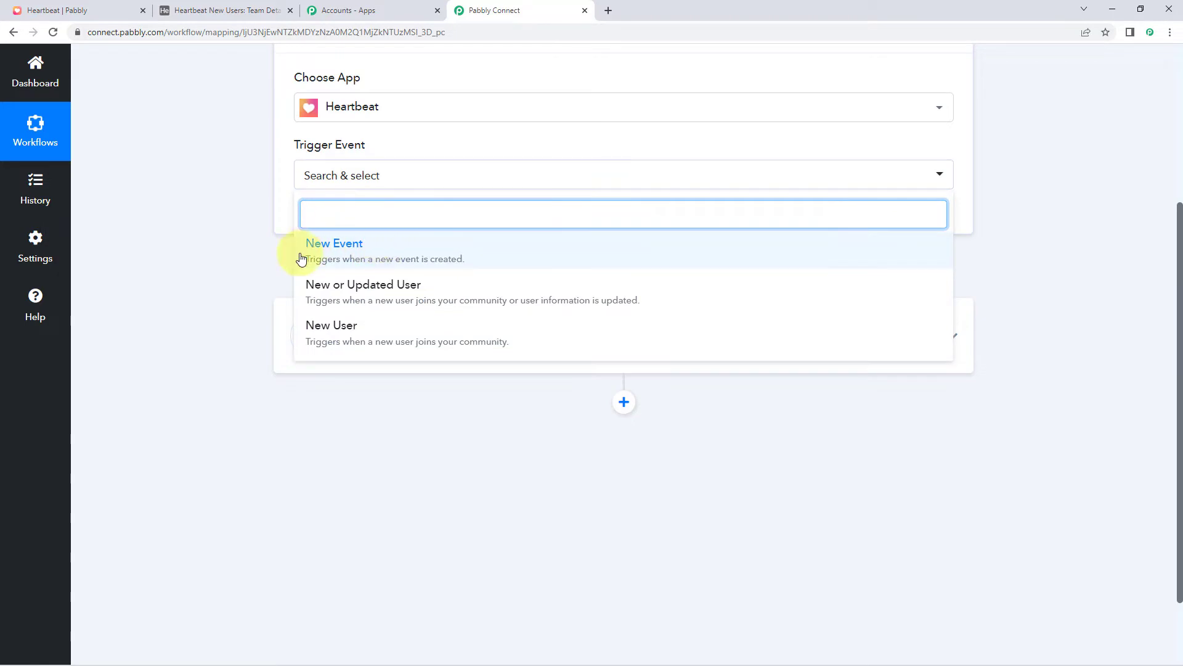
pyautogui.click(382, 333)
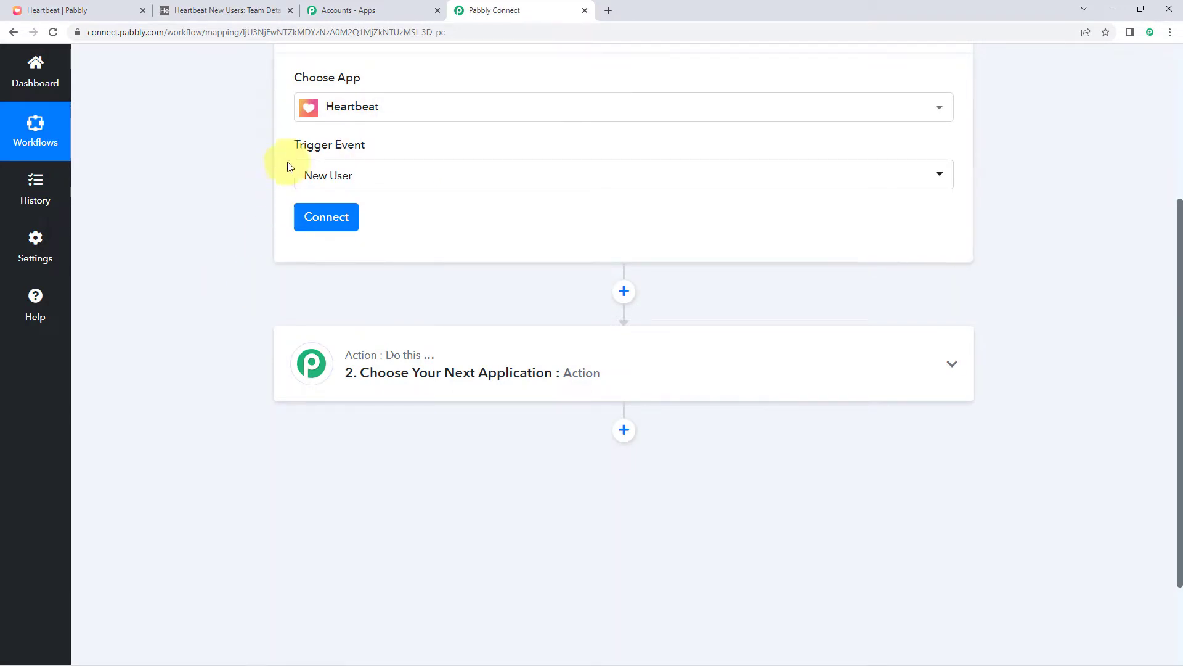
pyautogui.click(308, 228)
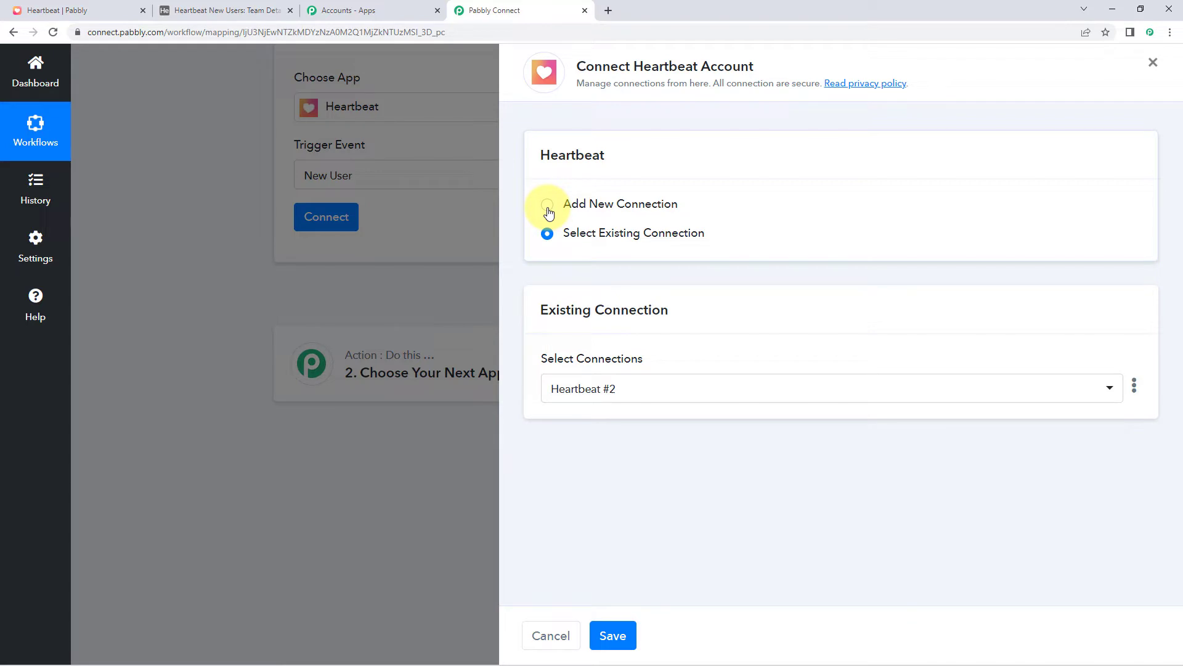
# Choose Add New Connection (Heartbeat #3), then go to the Heartbeat community tab
pyautogui.click(548, 210)
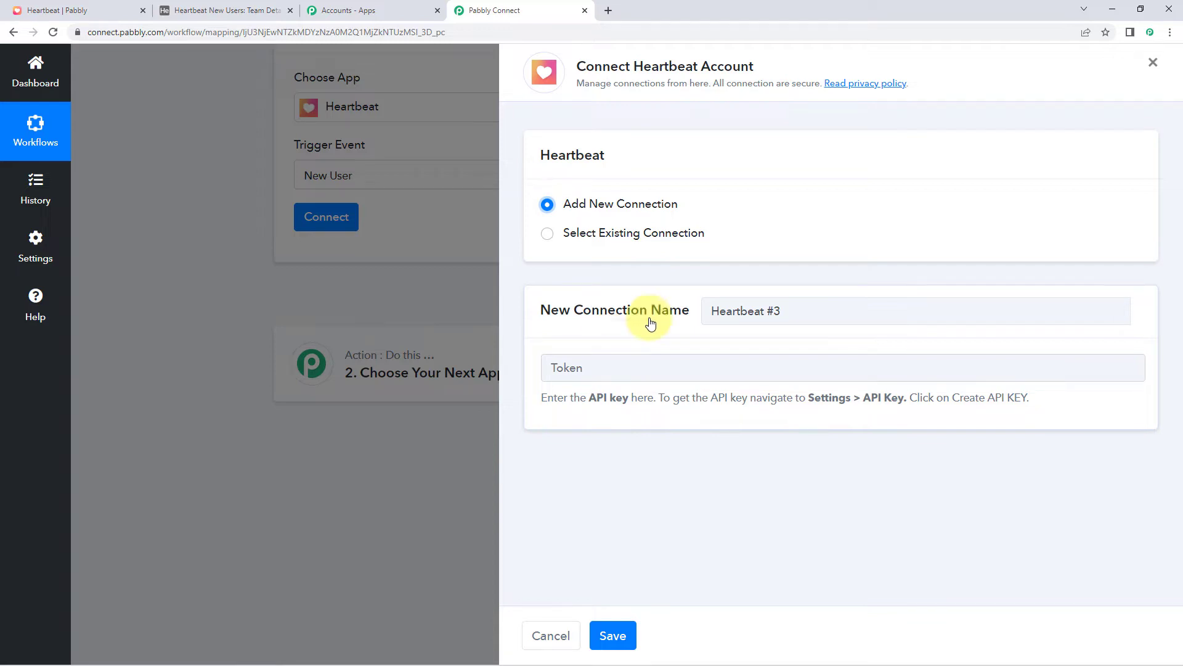
pyautogui.click(103, 10)
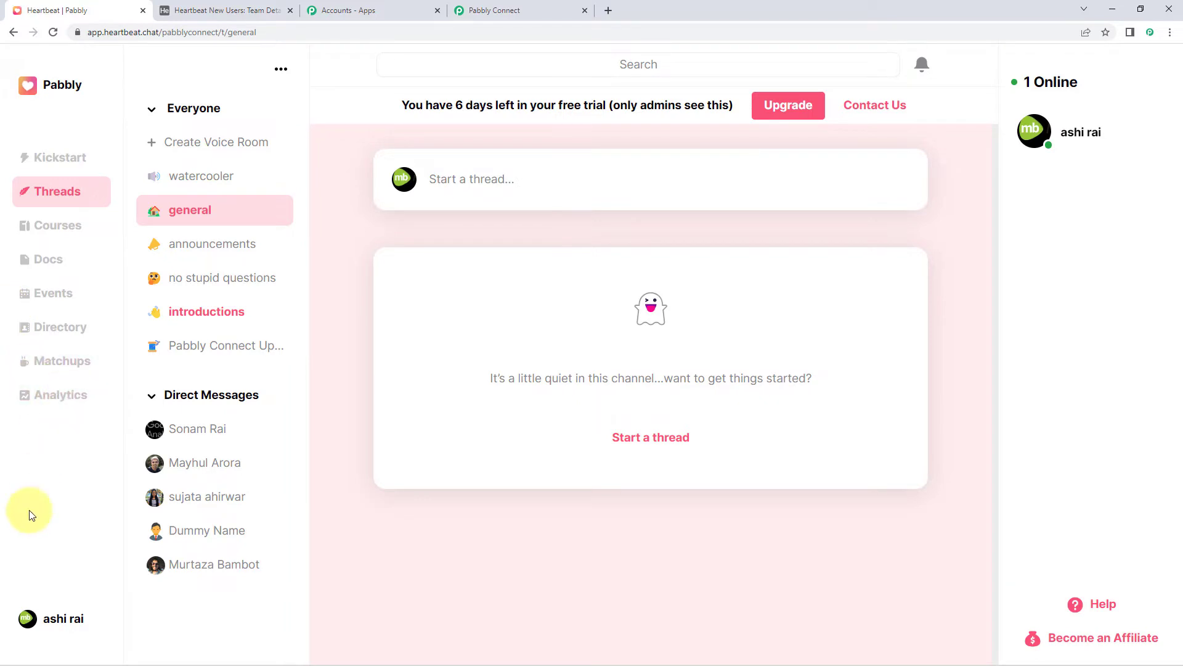
# Copy the 'test' API key from Heartbeat's Admin Settings and return to Pabbly's Token field
pyautogui.click(68, 618)
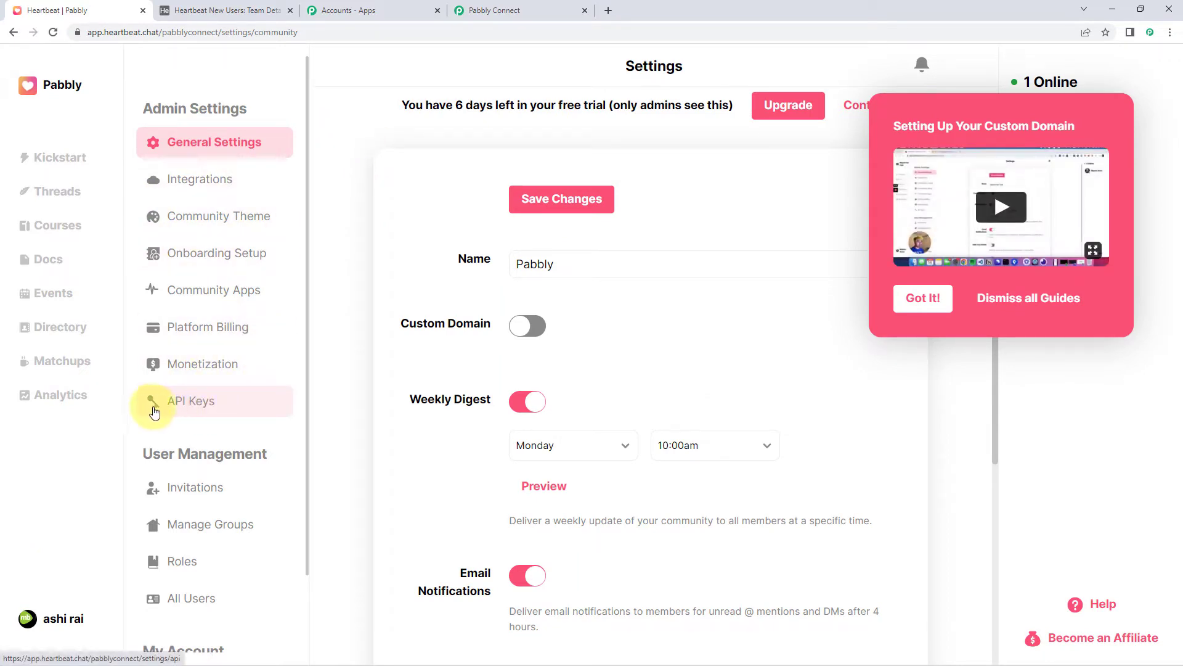
pyautogui.click(222, 404)
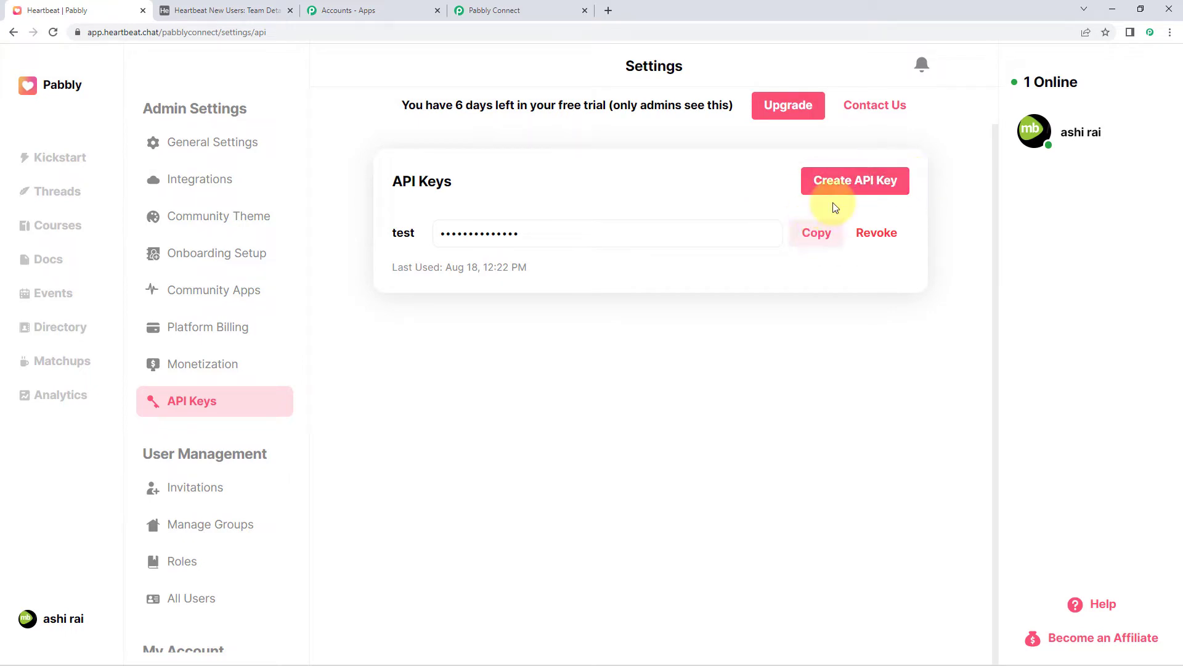
pyautogui.click(812, 237)
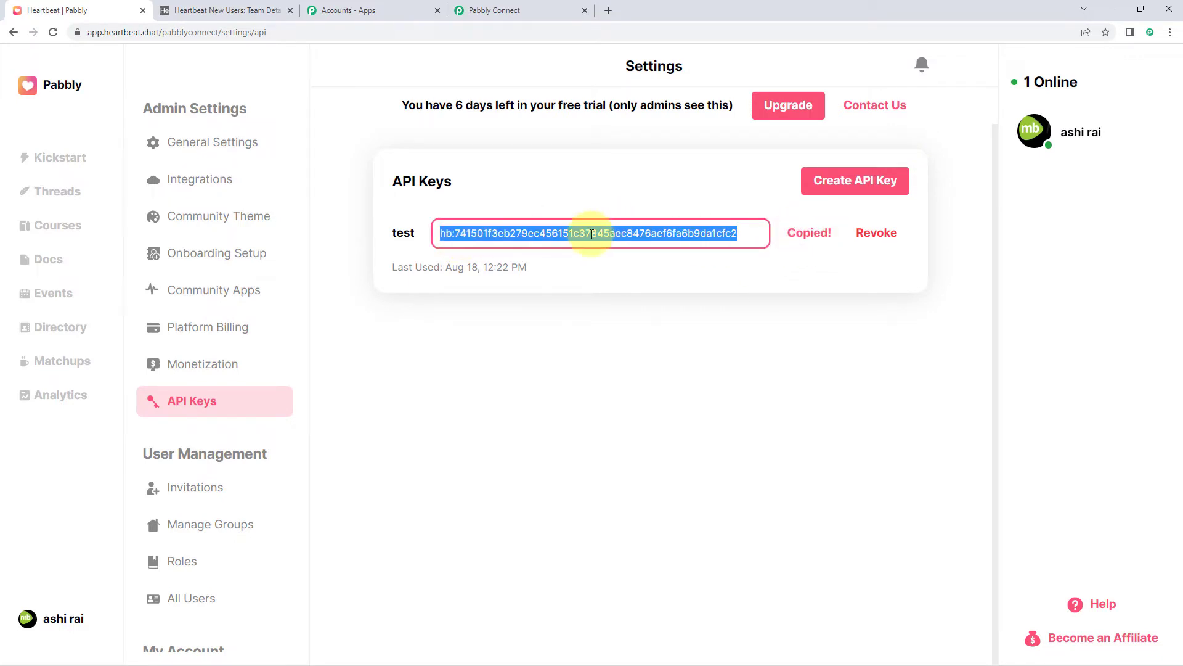
pyautogui.click(493, 10)
pyautogui.click(554, 364)
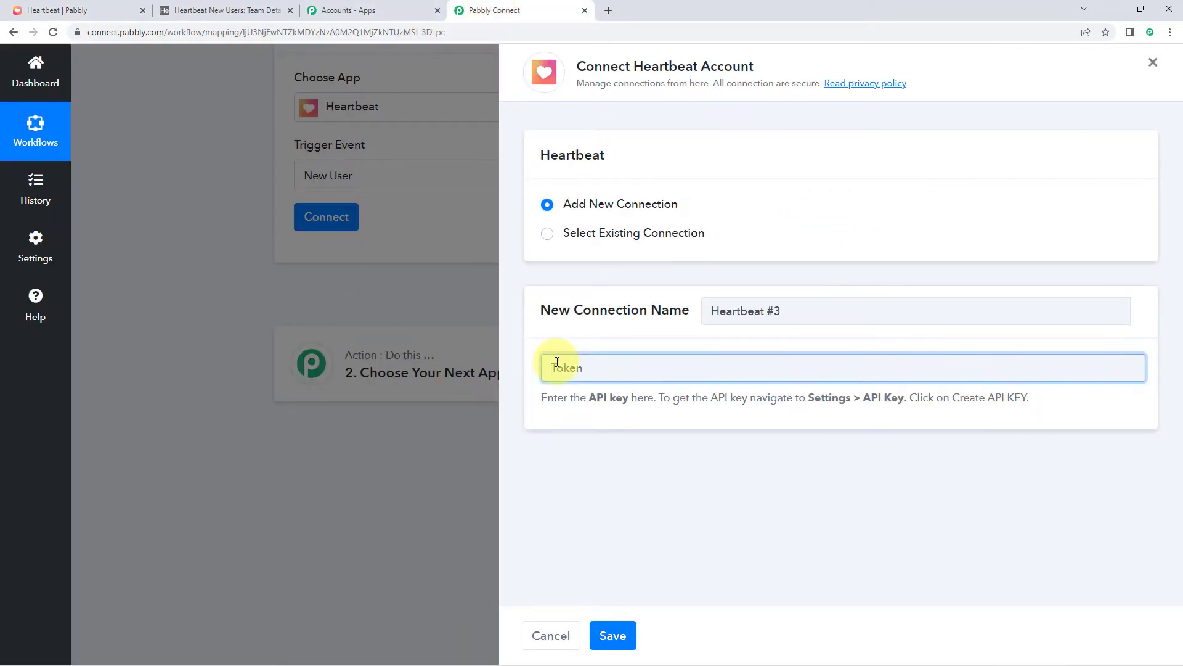
# Paste the Heartbeat API key as the Token and save the connection
pyautogui.rightClick(561, 364)
pyautogui.click(587, 460)
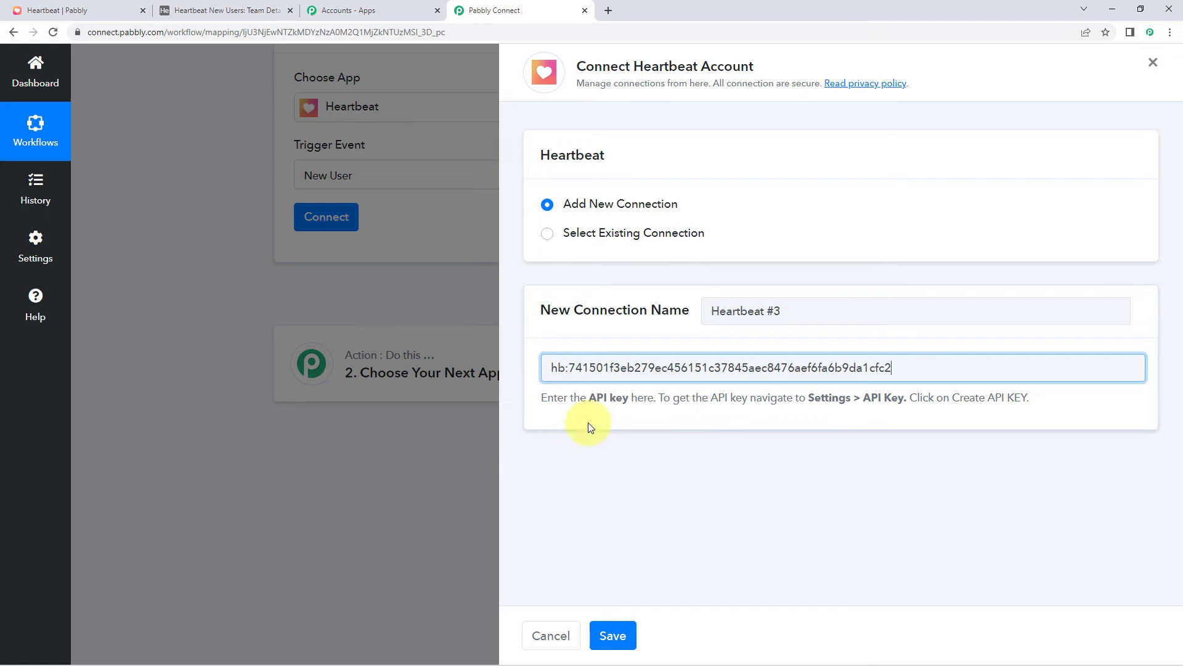
pyautogui.click(632, 632)
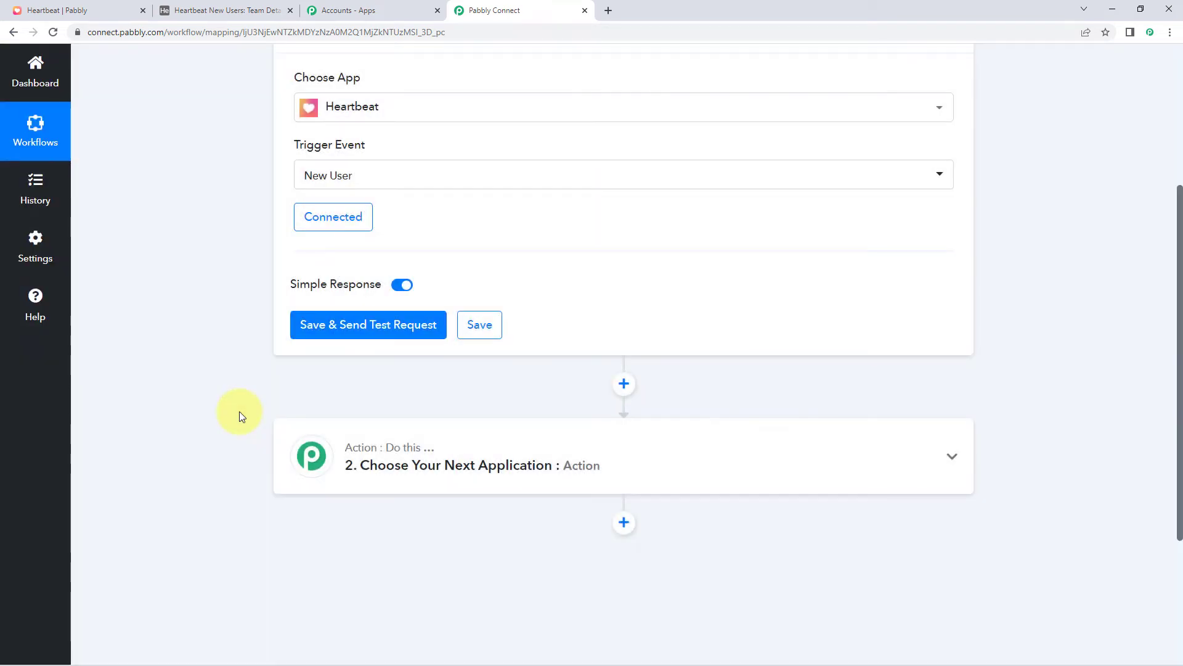
# Save the trigger and send a test request, then go back to Heartbeat
pyautogui.scroll(2, 239, 412)
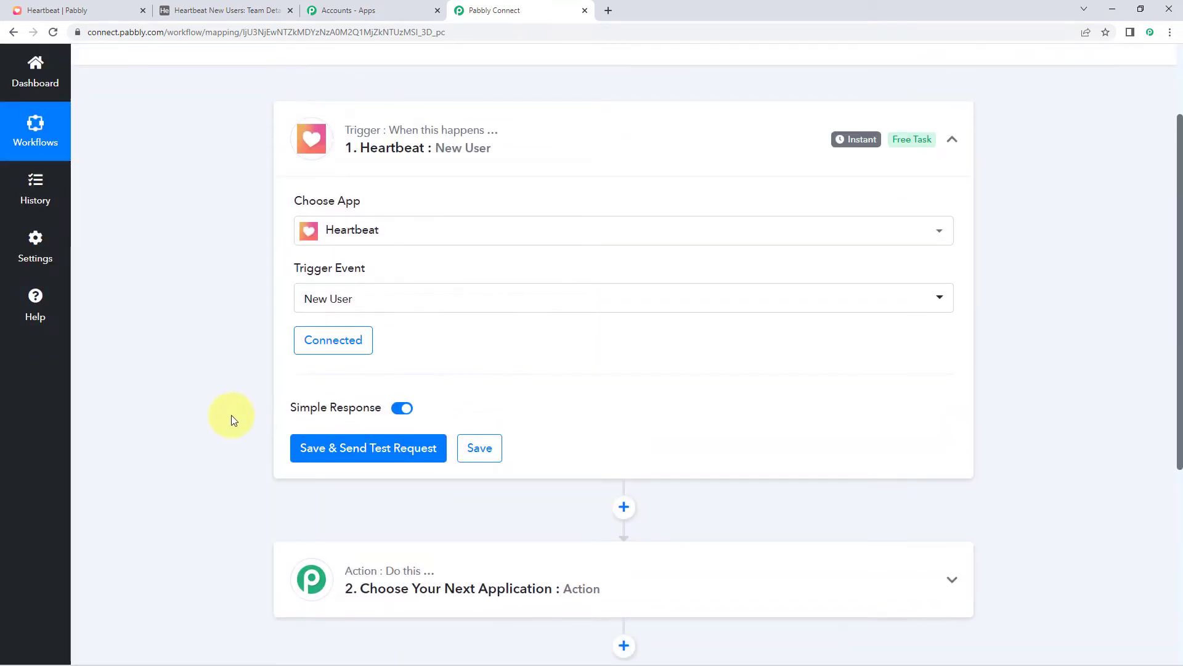
pyautogui.scroll(-1, 231, 415)
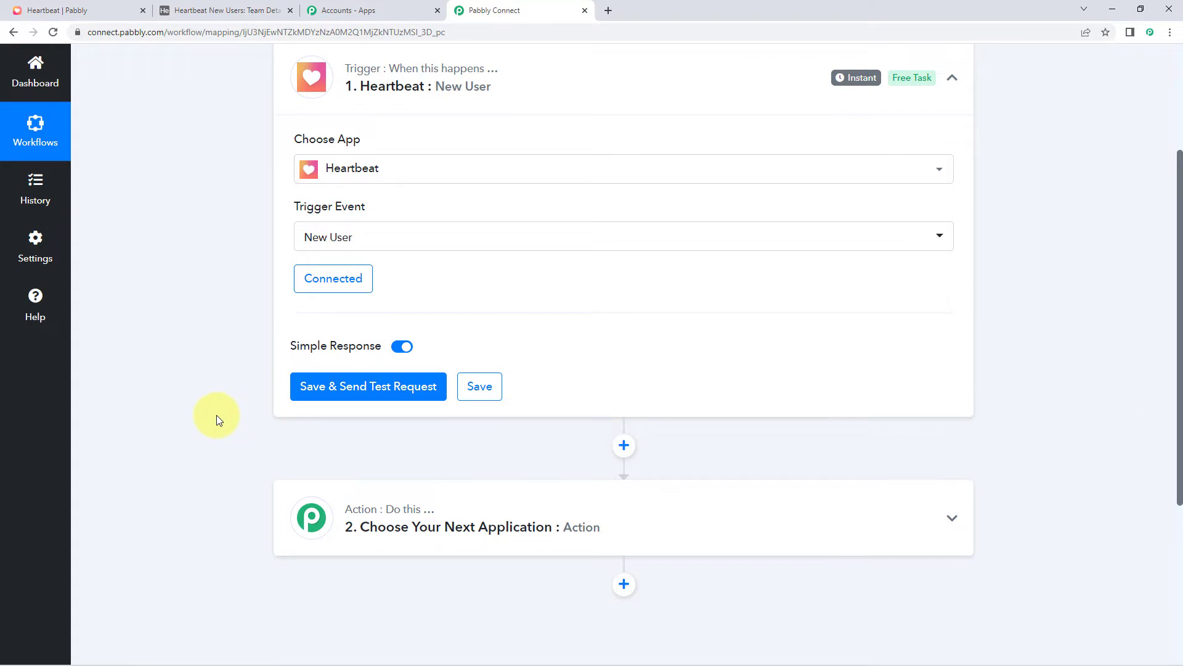
pyautogui.click(307, 386)
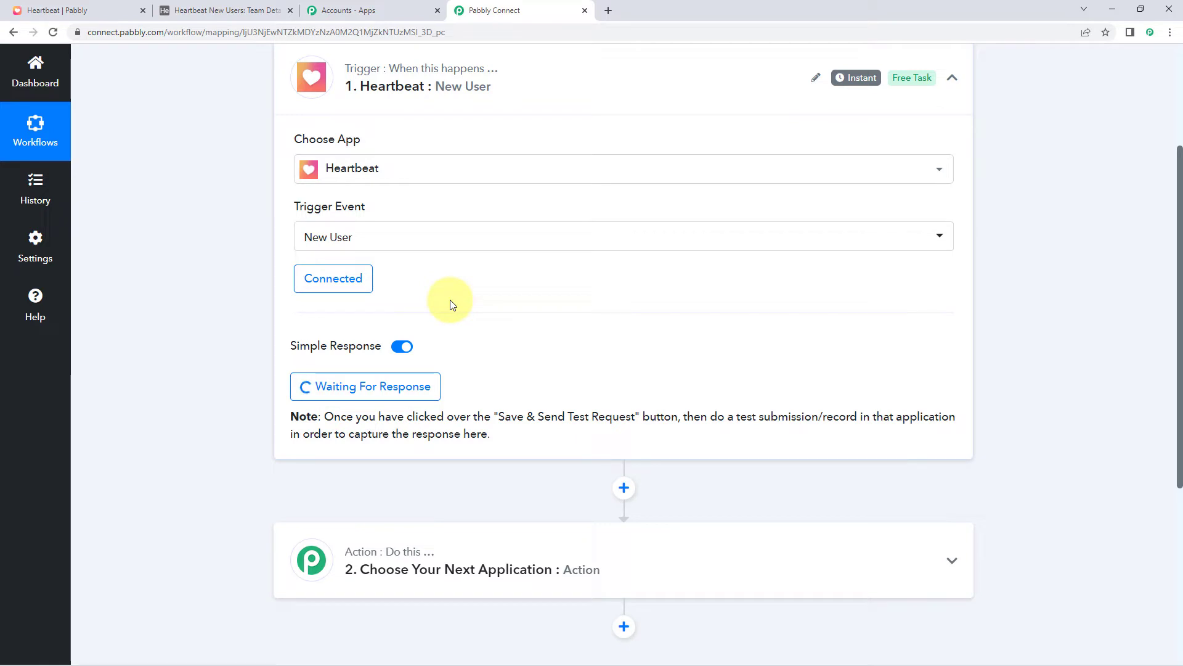
pyautogui.click(73, 9)
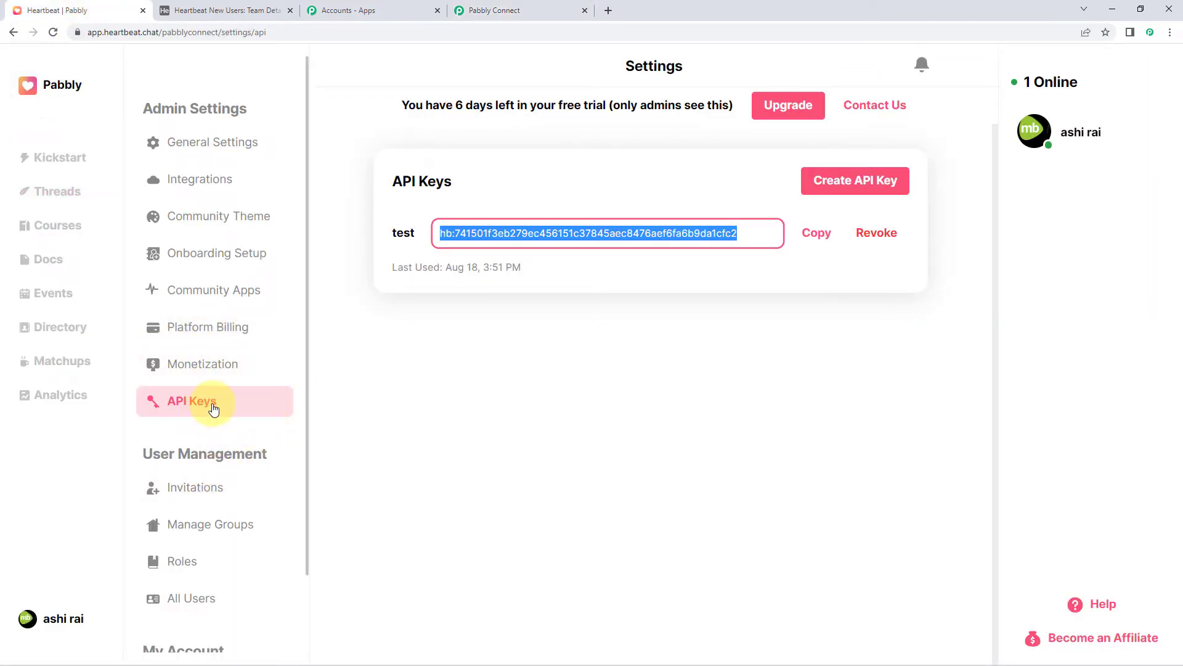
# Copy the User invitation link from Heartbeat's Invitations settings and open an incognito window
pyautogui.click(230, 492)
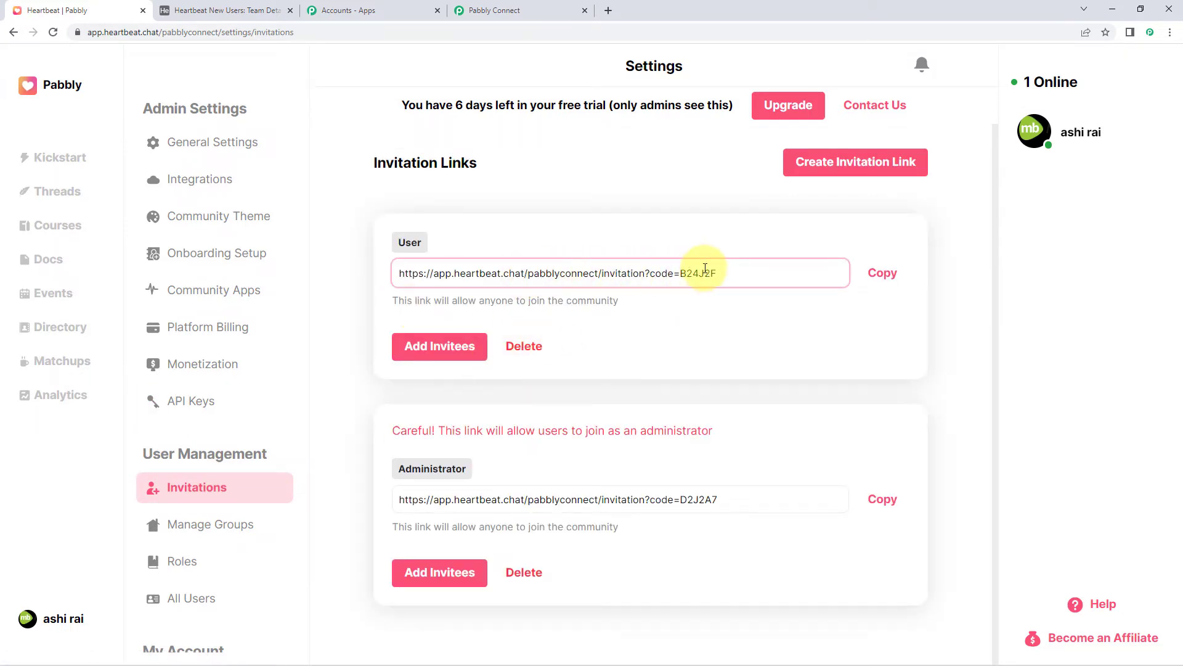
pyautogui.click(892, 284)
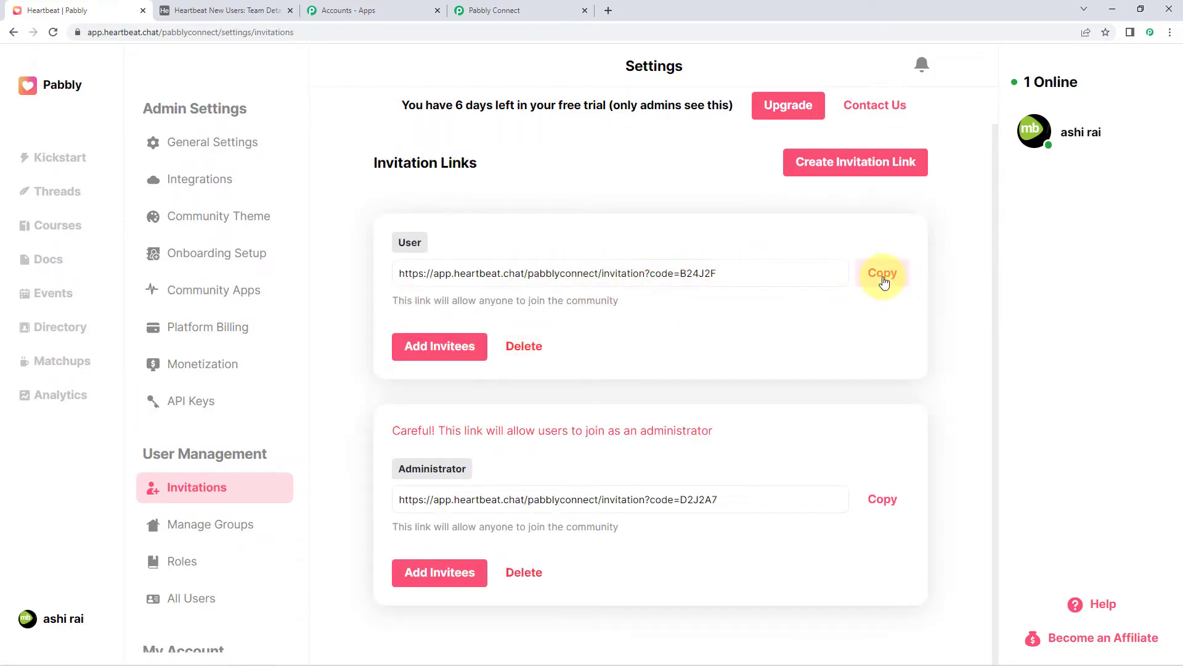
pyautogui.click(884, 280)
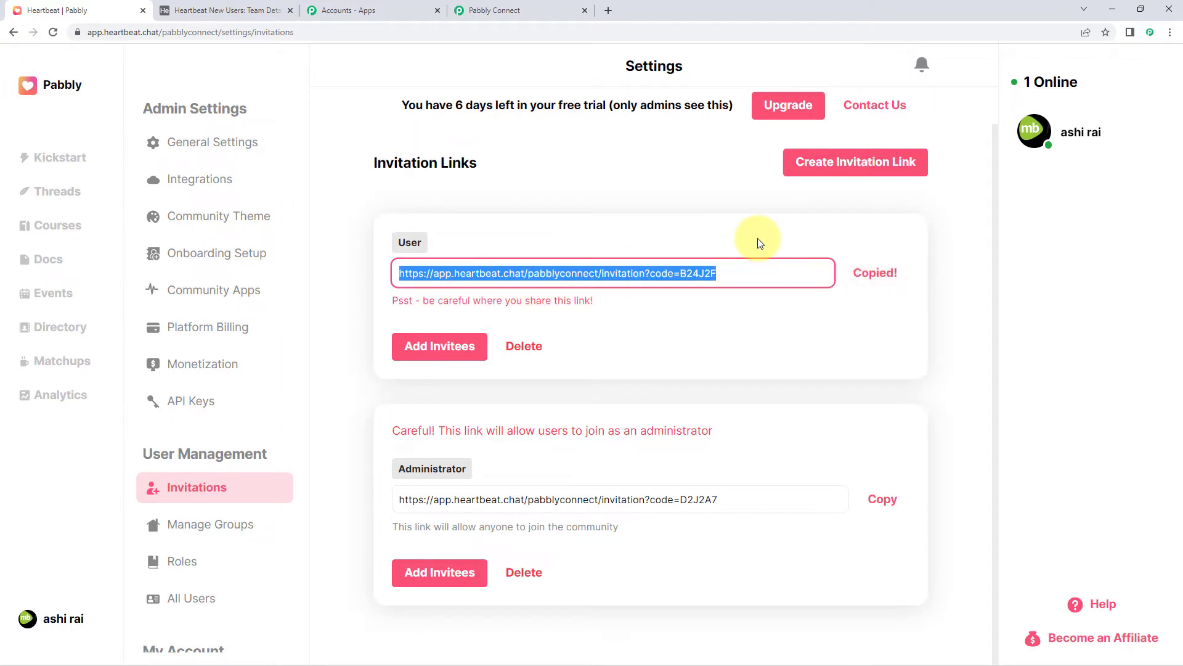
pyautogui.hotkey('ctrl', 'shift', 'n')
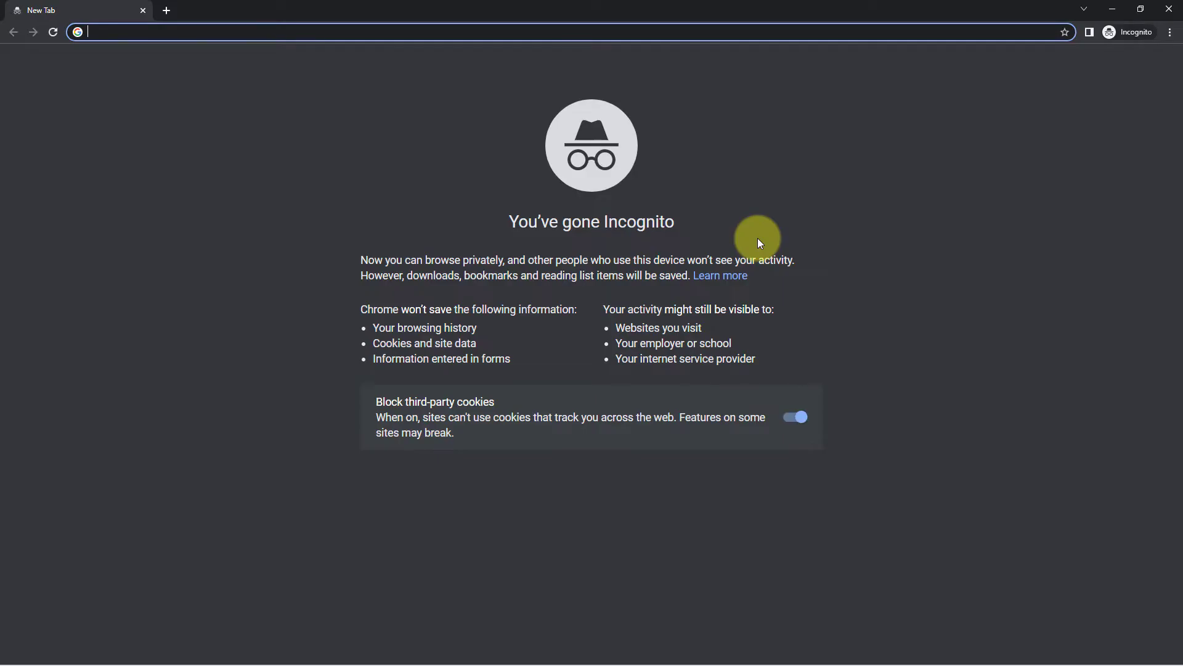
# Load the invitation link in the incognito window and create an account with a demo e-mail
pyautogui.hotkey('ctrl', 'v')
pyautogui.press('Return')
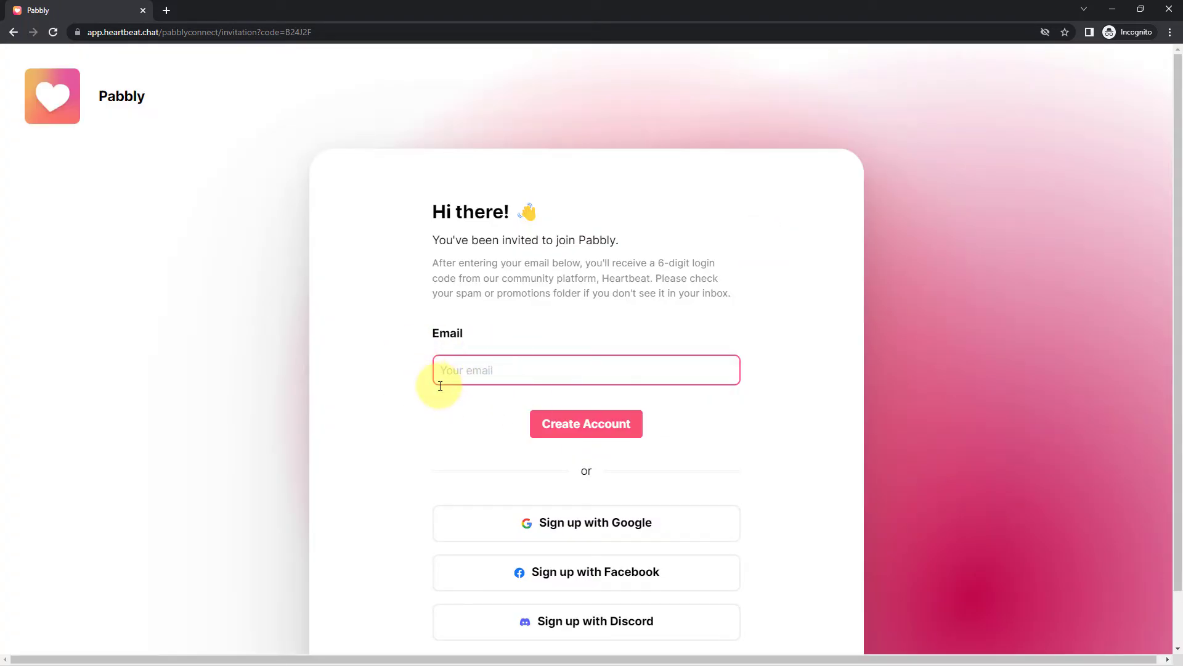
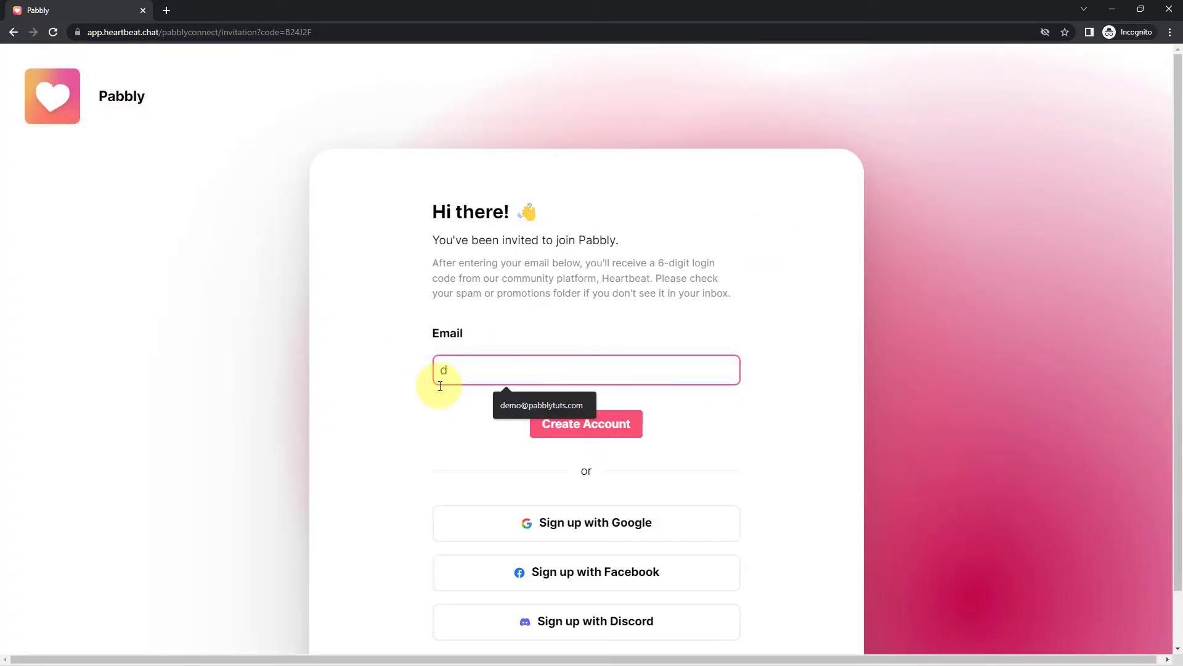
pyautogui.press('Down')
pyautogui.press('Return')
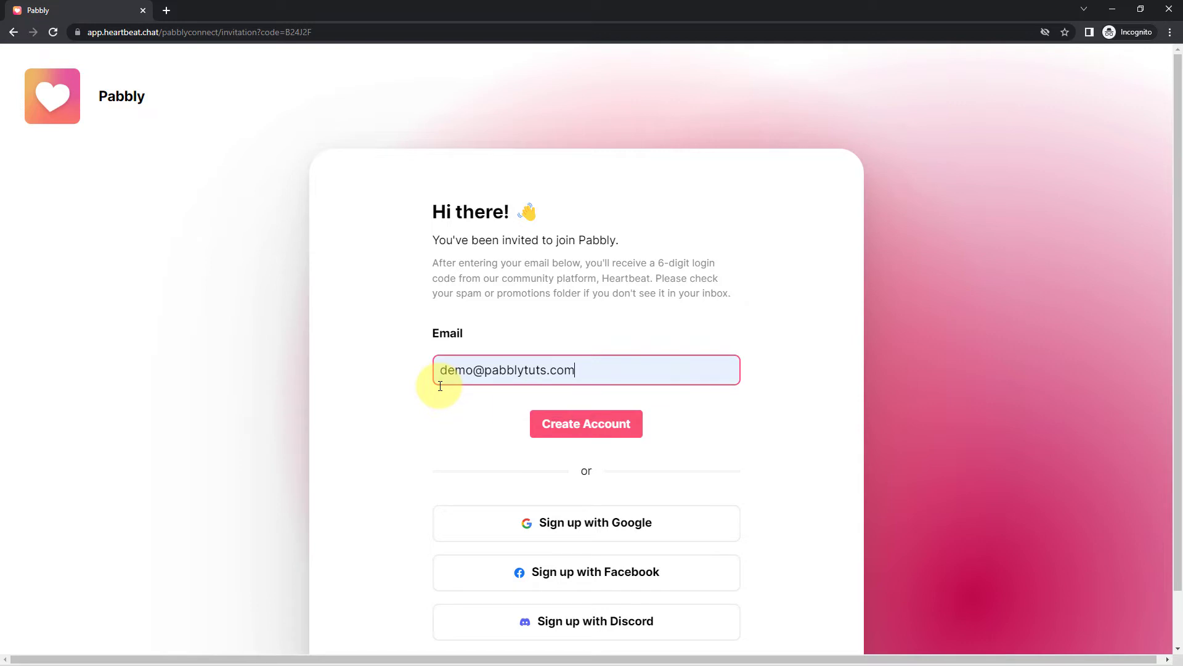
pyautogui.click(607, 436)
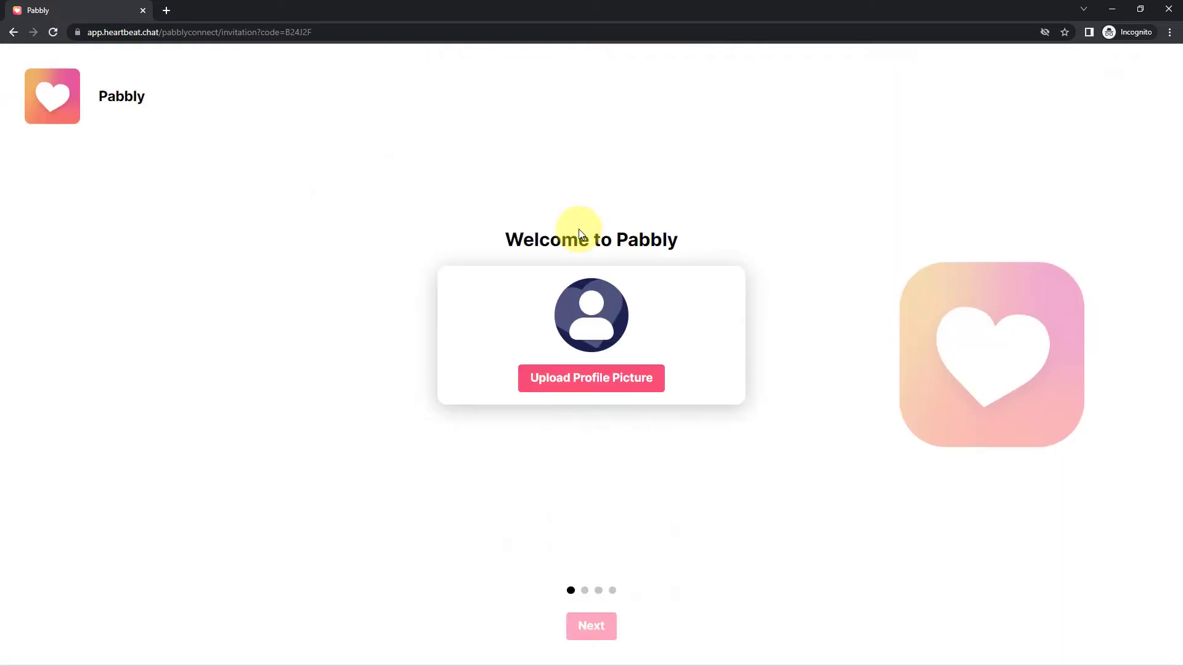
# Upload the 'images' file from Downloads as the profile picture and continue to the name step
pyautogui.click(647, 387)
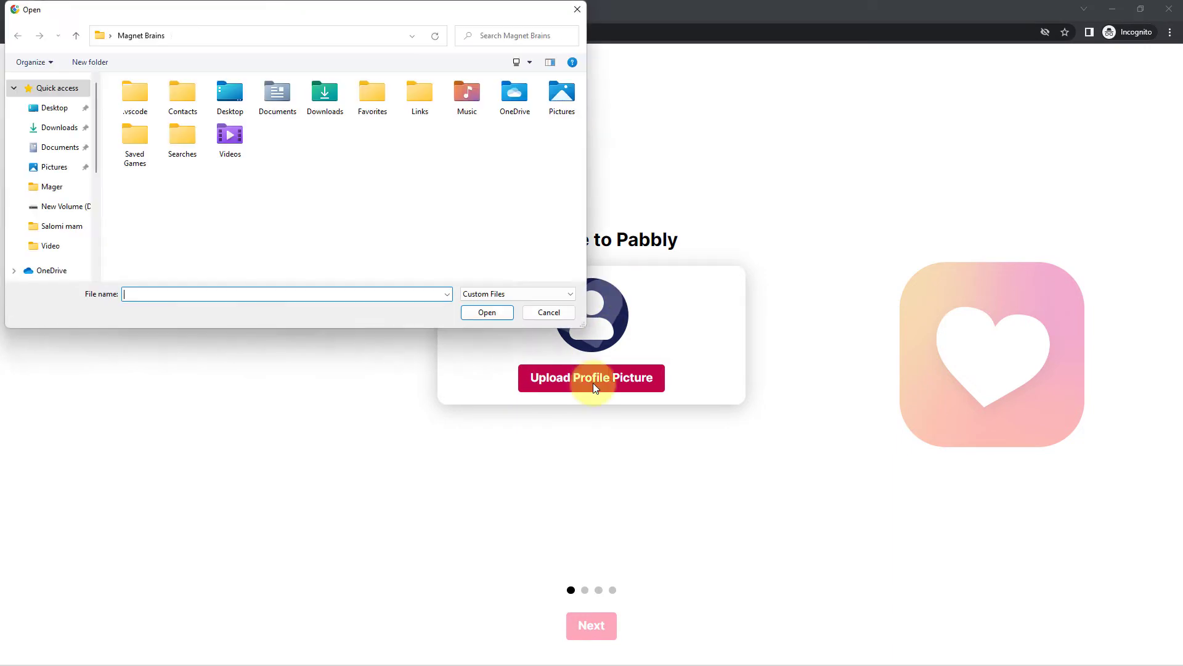
pyautogui.click(55, 128)
pyautogui.click(135, 117)
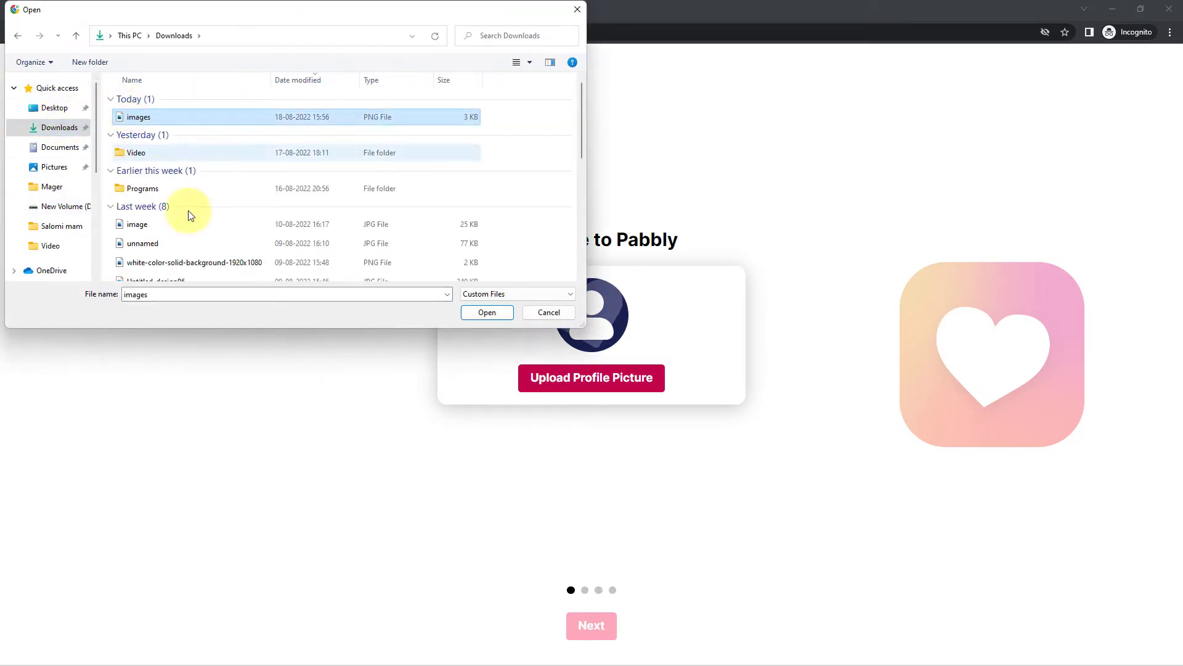
pyautogui.click(487, 313)
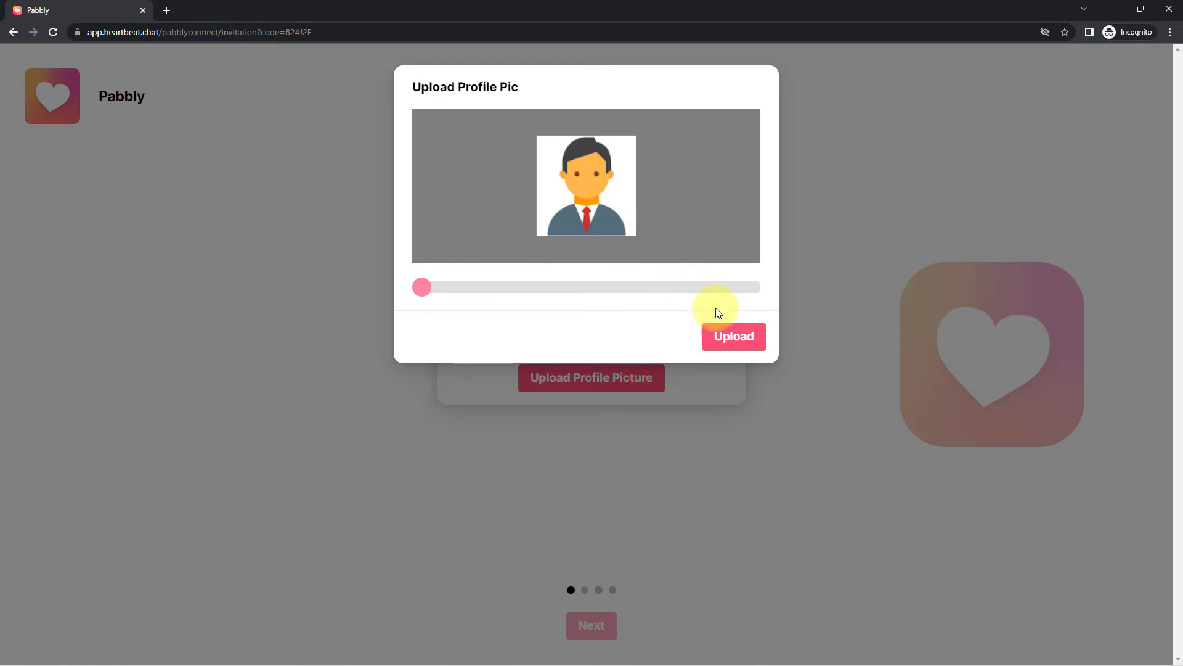
pyautogui.click(733, 338)
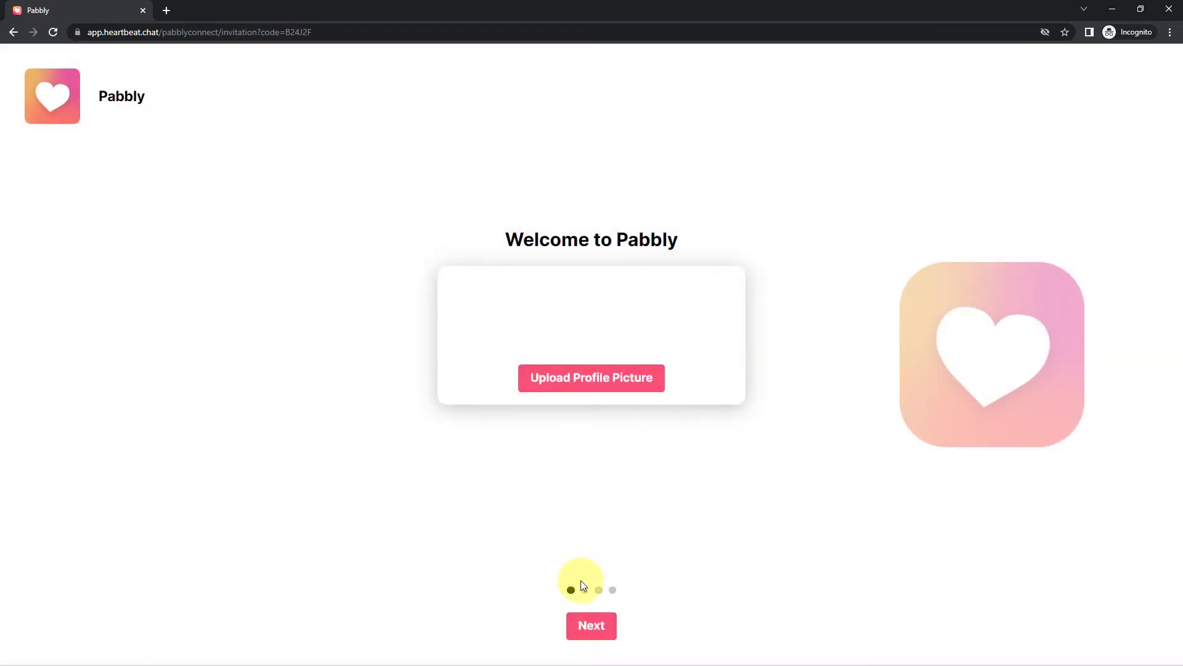
pyautogui.click(592, 625)
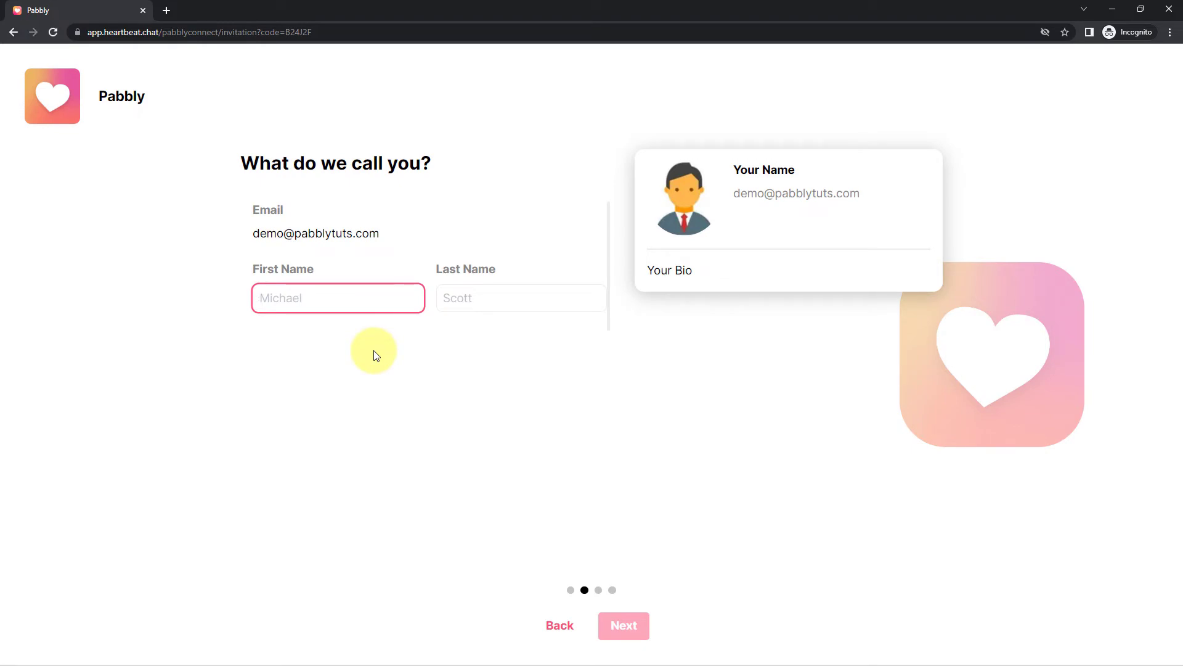
# Enter the member's first and last name as 'Dummy' and 'Name' on the profile step
pyautogui.write('Dummy')
pyautogui.press('Tab')
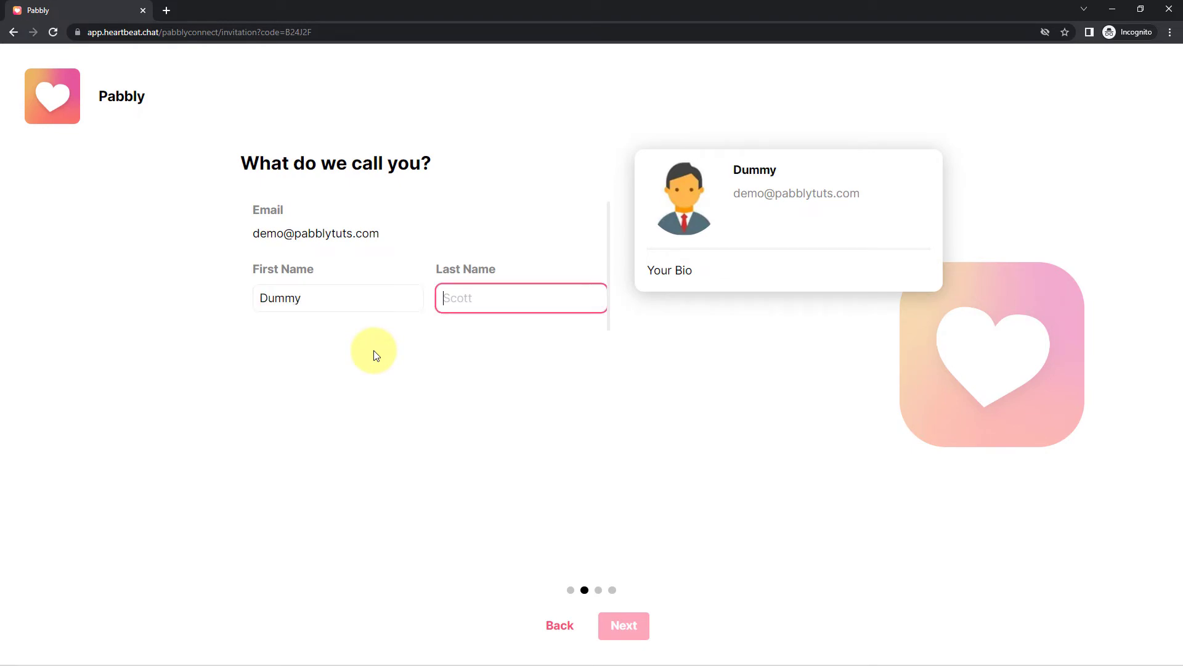
pyautogui.write('Name')
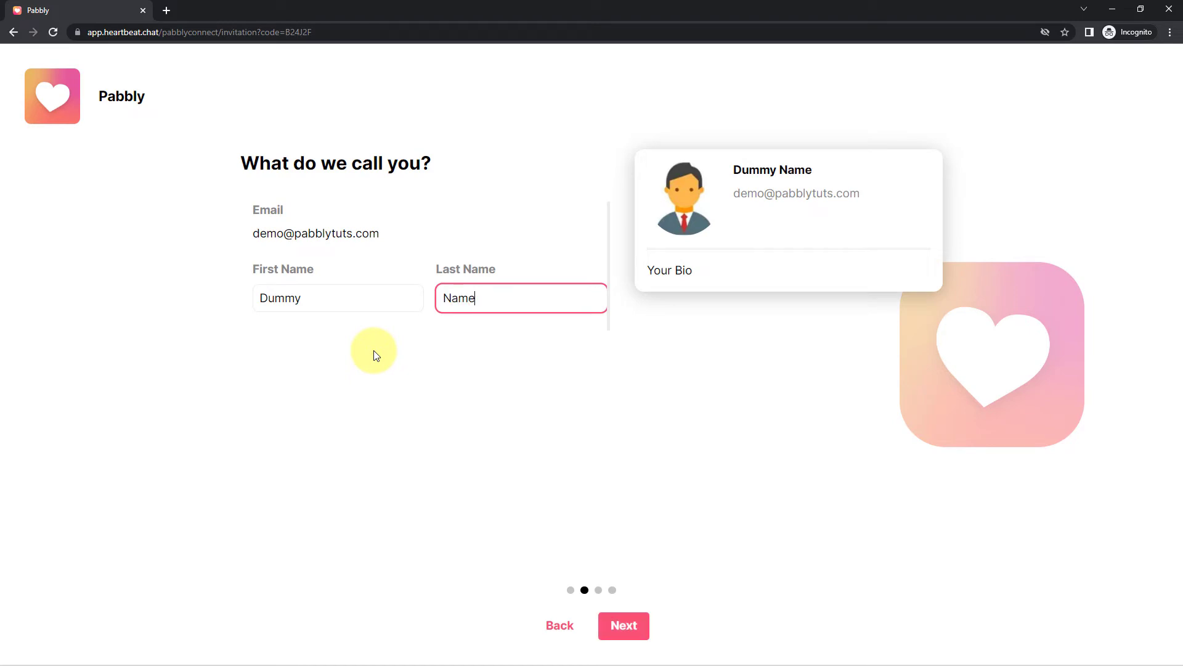
pyautogui.click(625, 624)
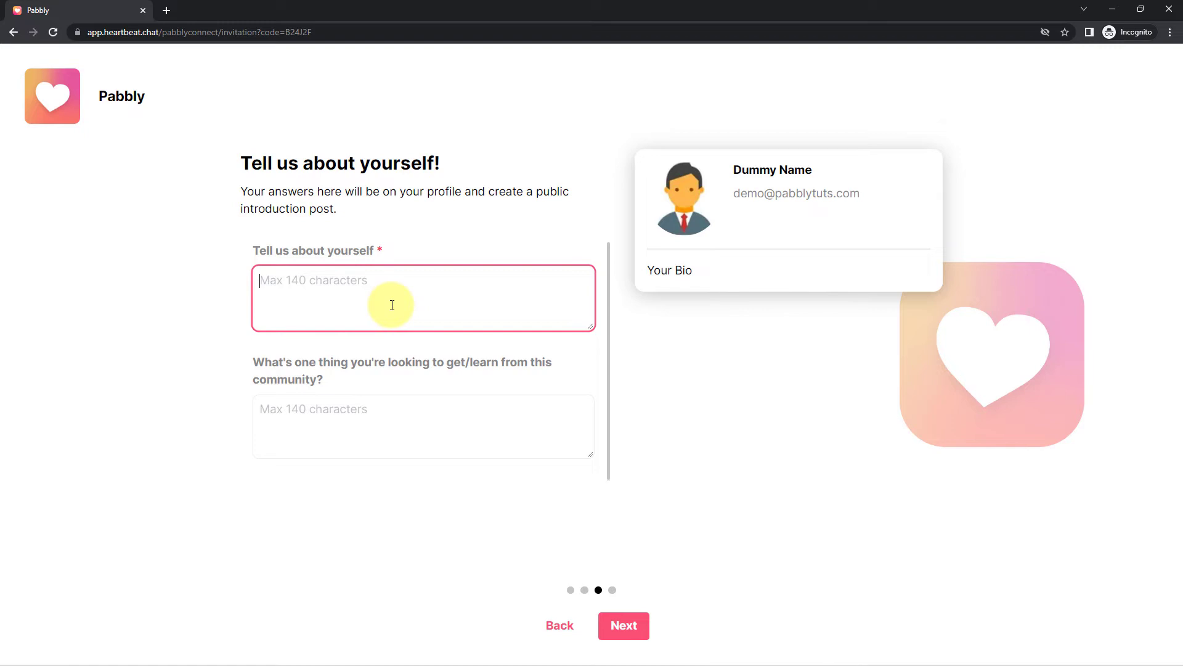
# Add the bio 'Digital Marketer', finish onboarding, and minimize the incognito window
pyautogui.write('Di')
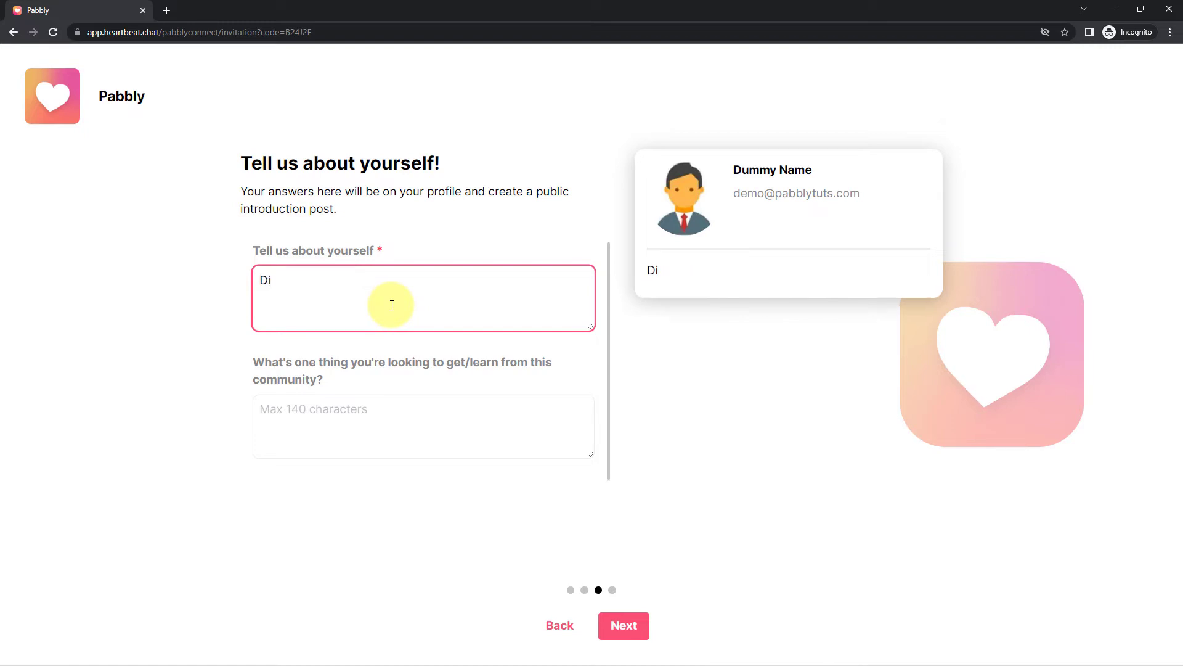
pyautogui.write('gital Markete')
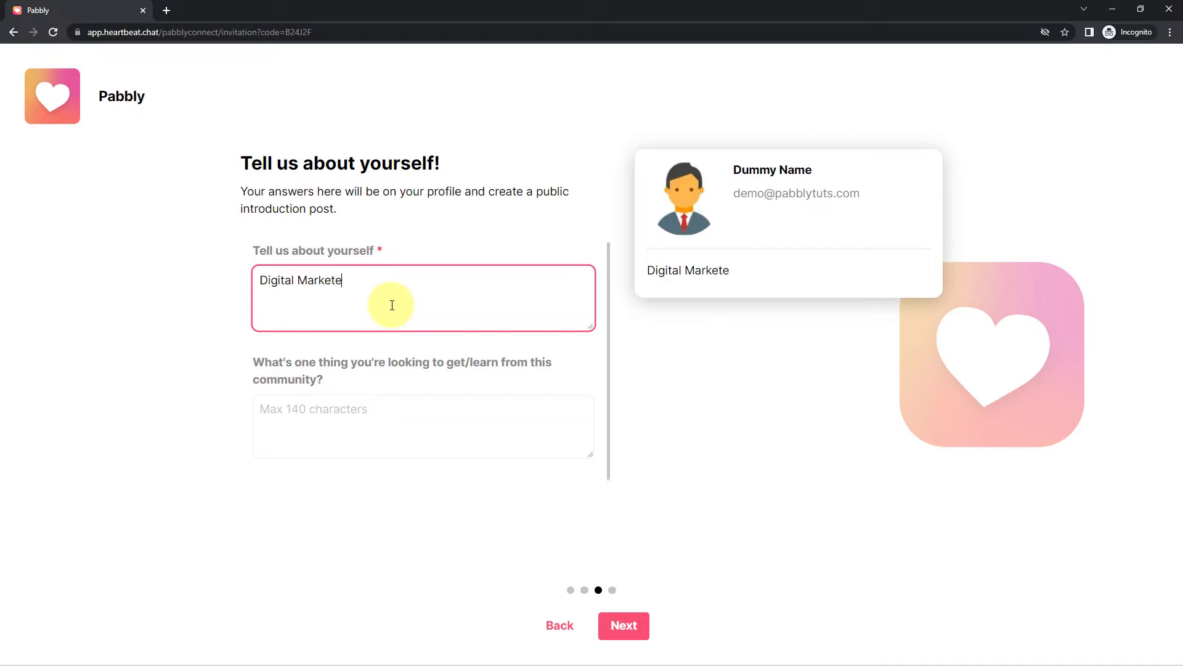
pyautogui.write('r')
pyautogui.click(643, 628)
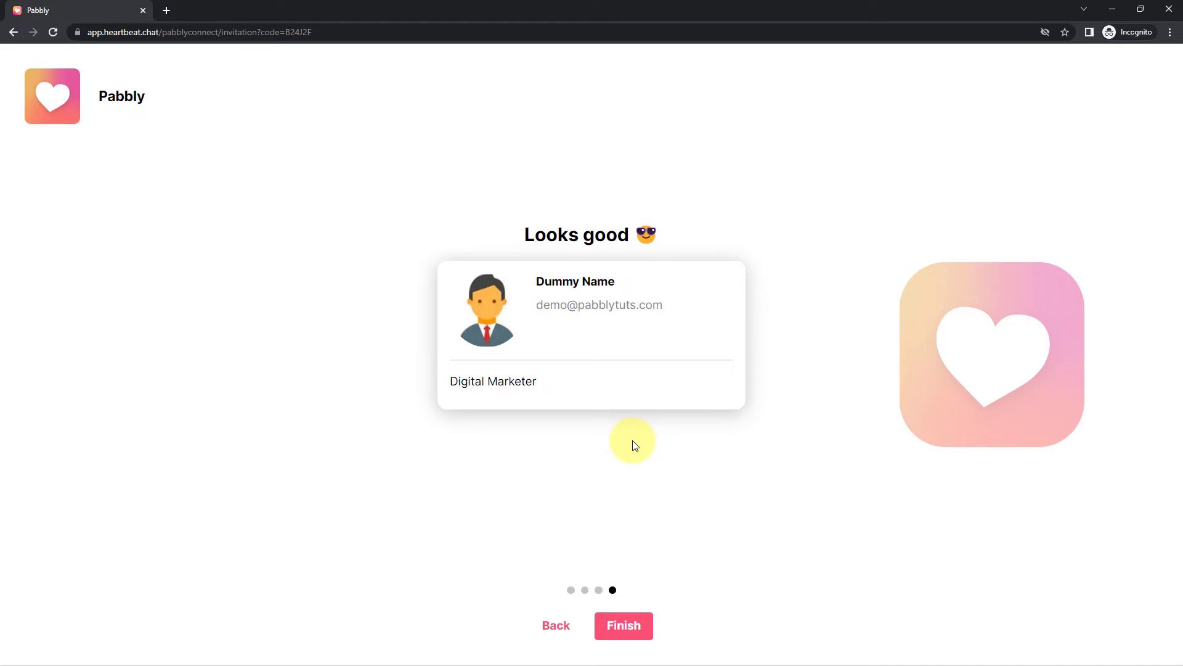
pyautogui.click(639, 629)
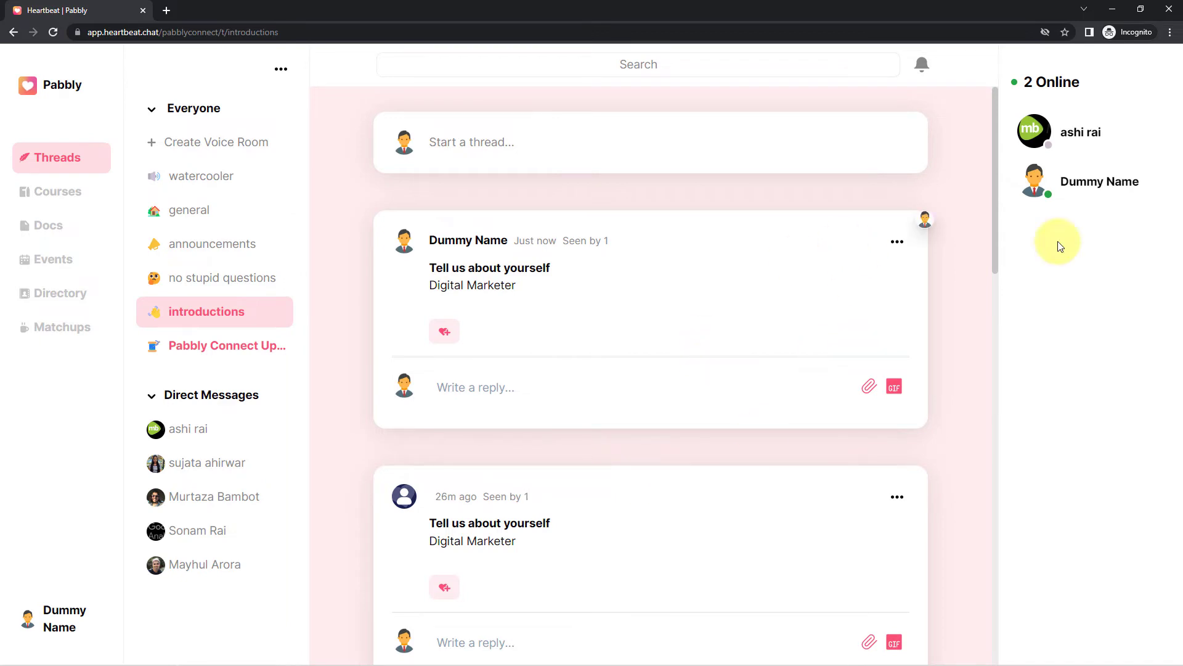
pyautogui.click(1105, 6)
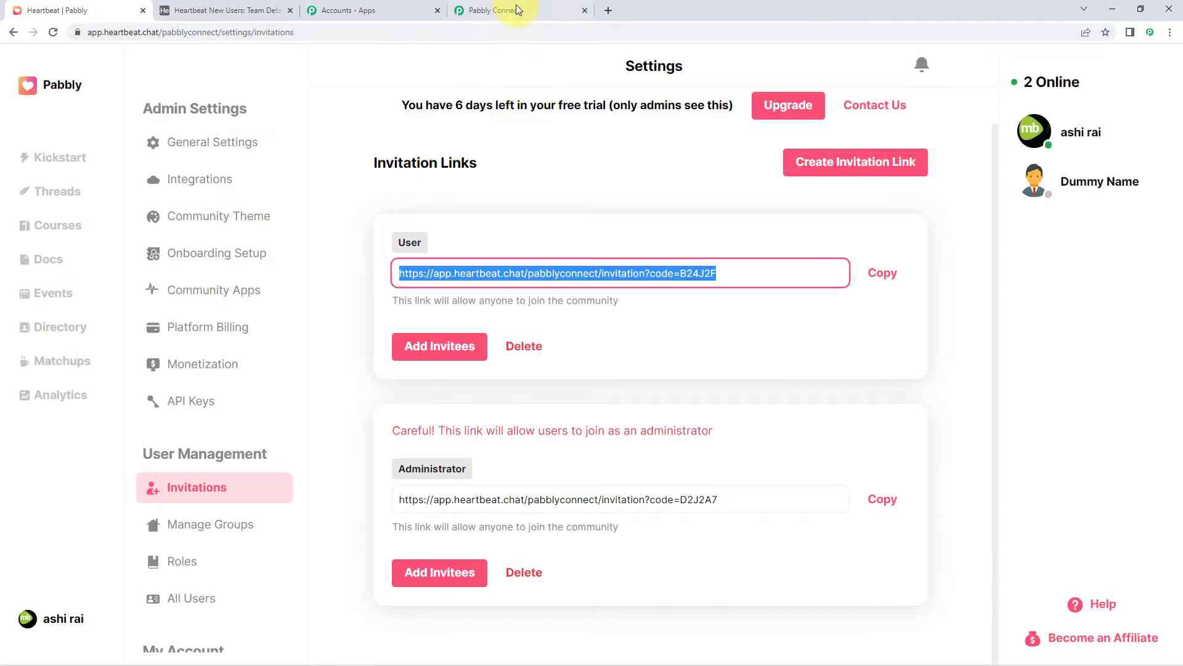
# Inspect the Heartbeat New User trigger's captured name, creation date, e-mail and bio values
pyautogui.click(502, 11)
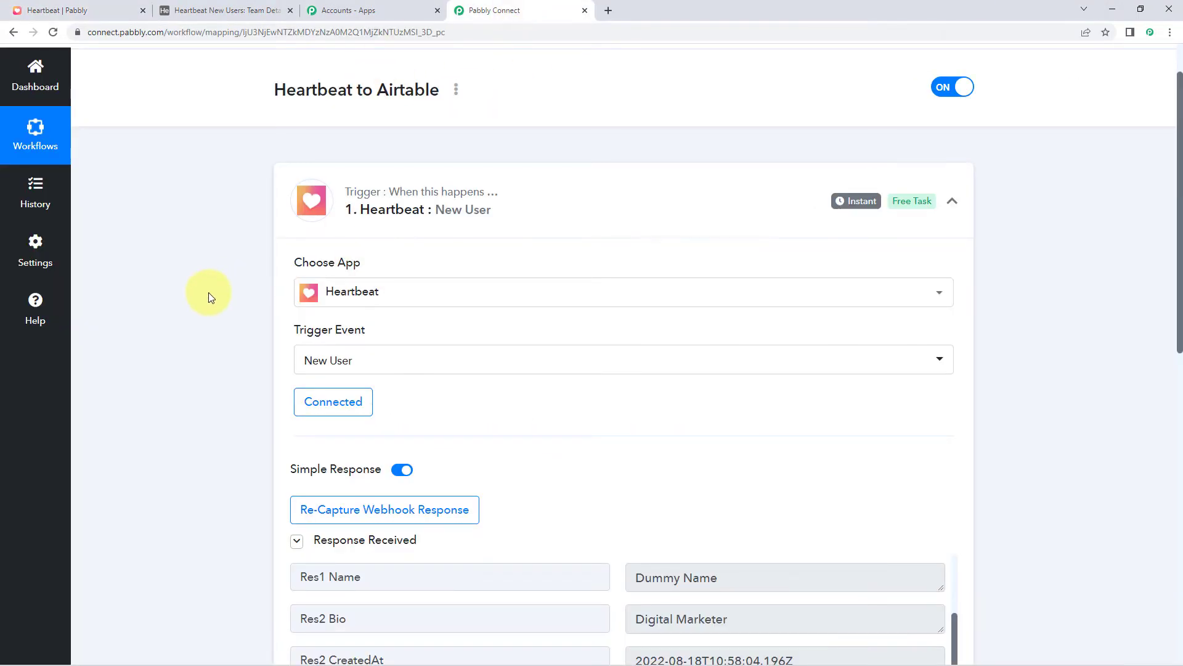
pyautogui.scroll(-5, 208, 292)
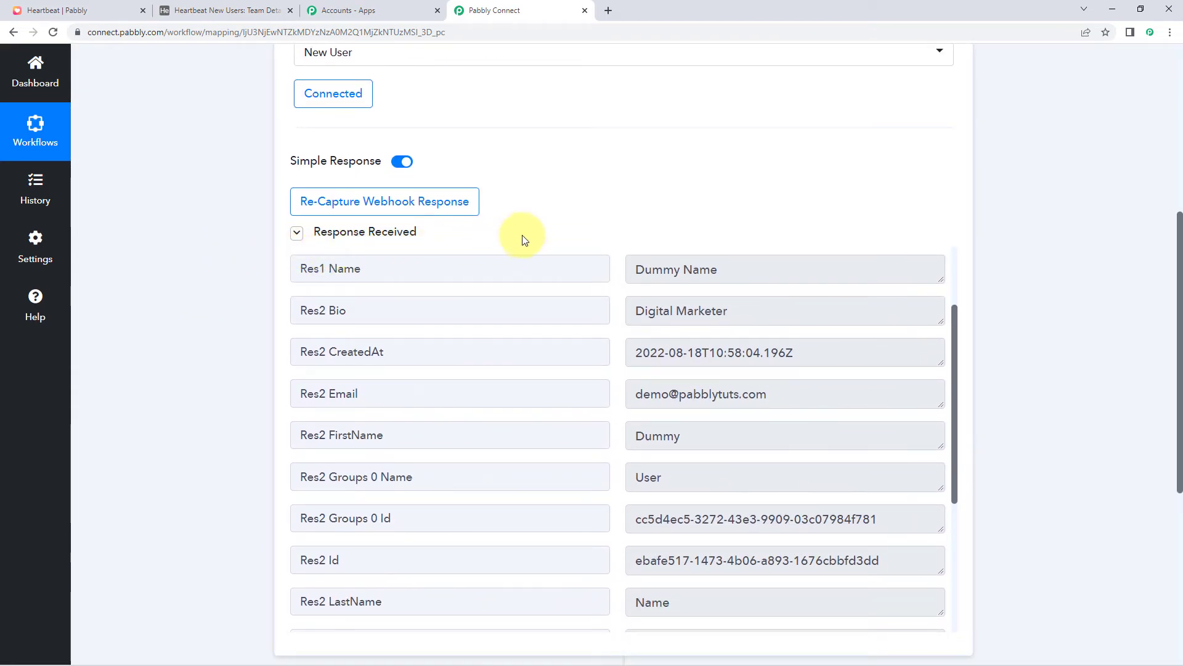
pyautogui.scroll(-1, 523, 235)
pyautogui.scroll(4, 586, 325)
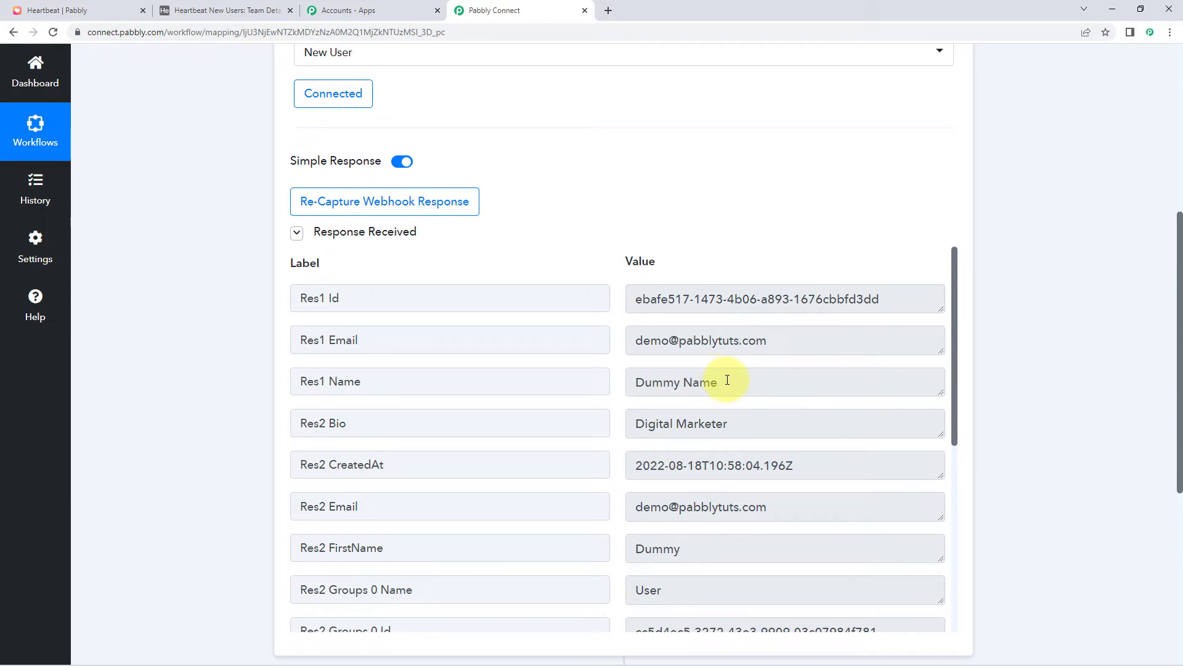
pyautogui.moveTo(727, 380); pyautogui.dragTo(633, 381)
pyautogui.moveTo(729, 432); pyautogui.dragTo(634, 422)
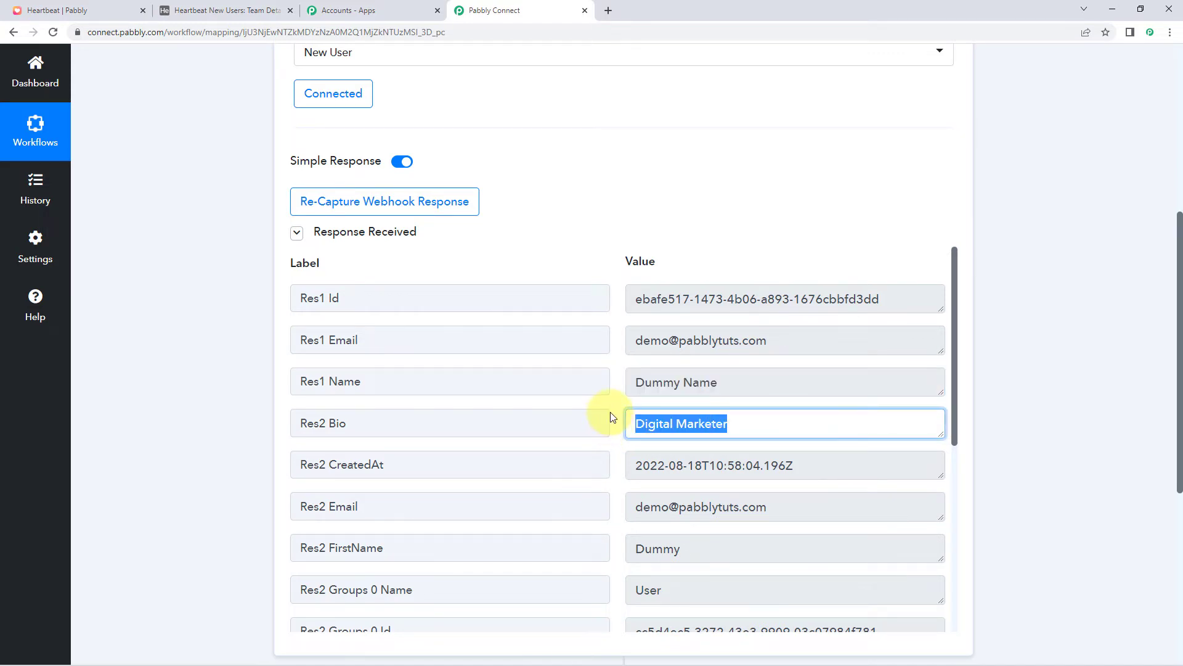
pyautogui.scroll(-1, 610, 412)
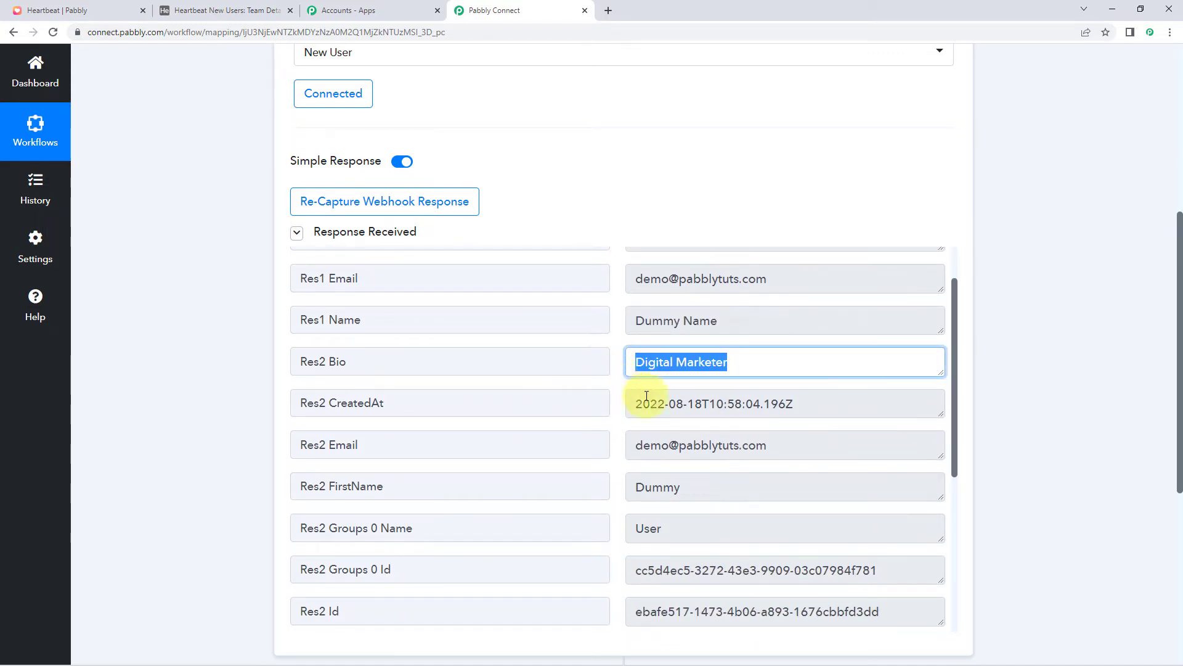
pyautogui.click(781, 407)
pyautogui.moveTo(781, 407); pyautogui.dragTo(620, 407)
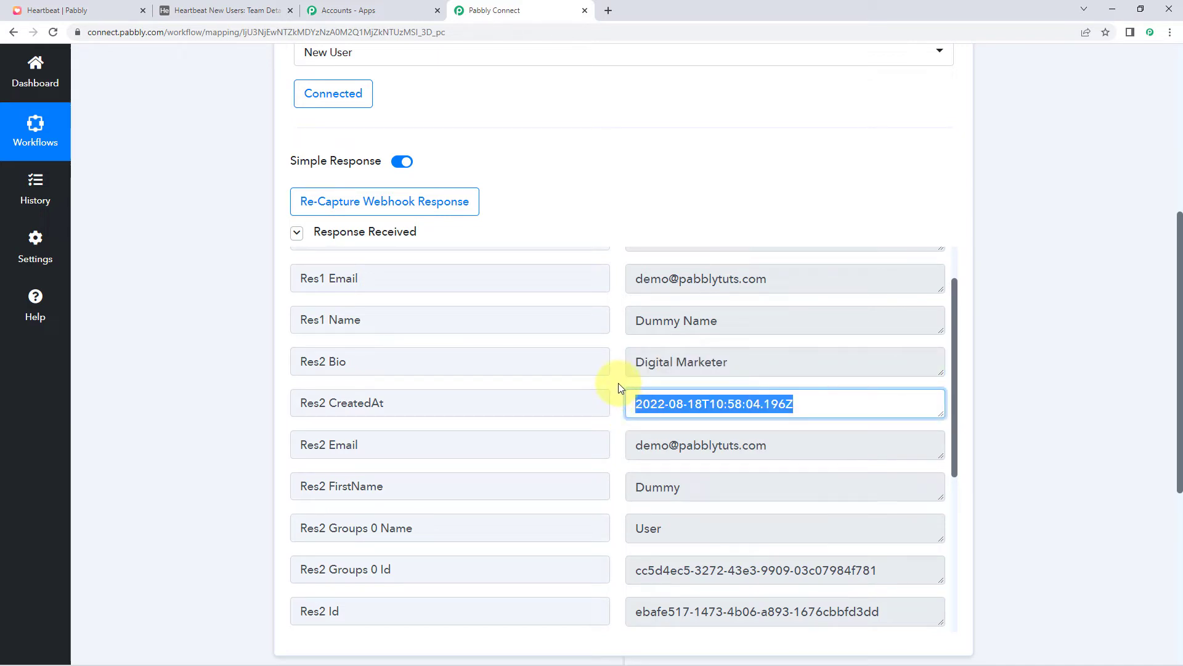
pyautogui.moveTo(802, 451); pyautogui.dragTo(605, 402)
pyautogui.click(618, 378)
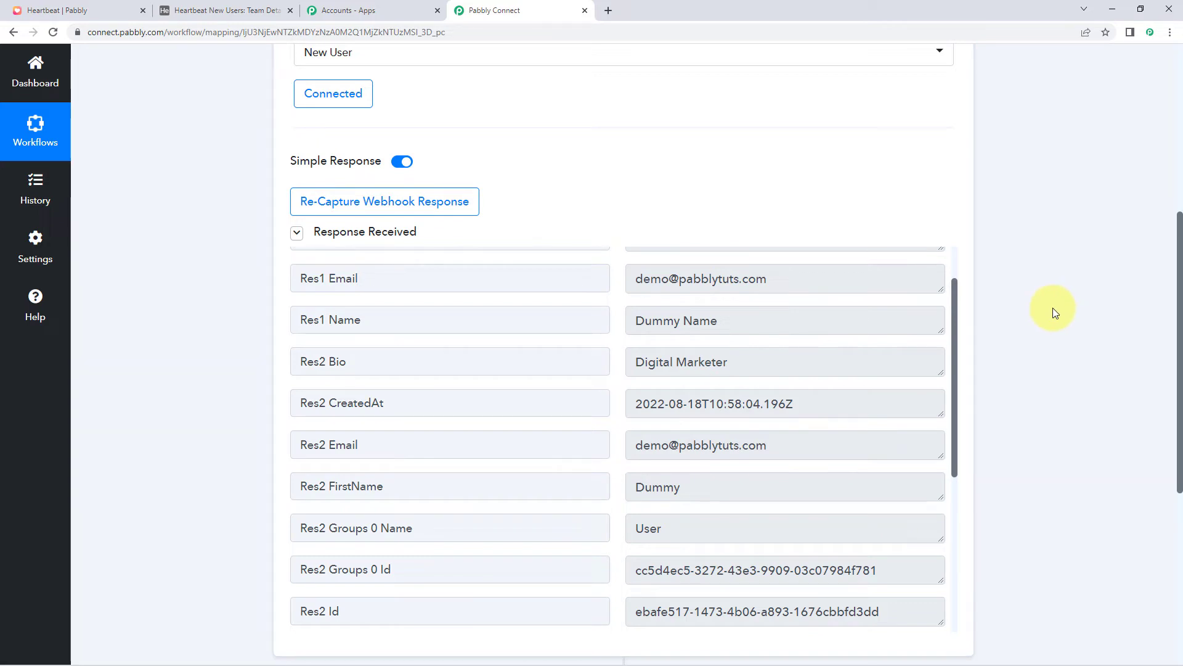
pyautogui.scroll(-6, 1052, 308)
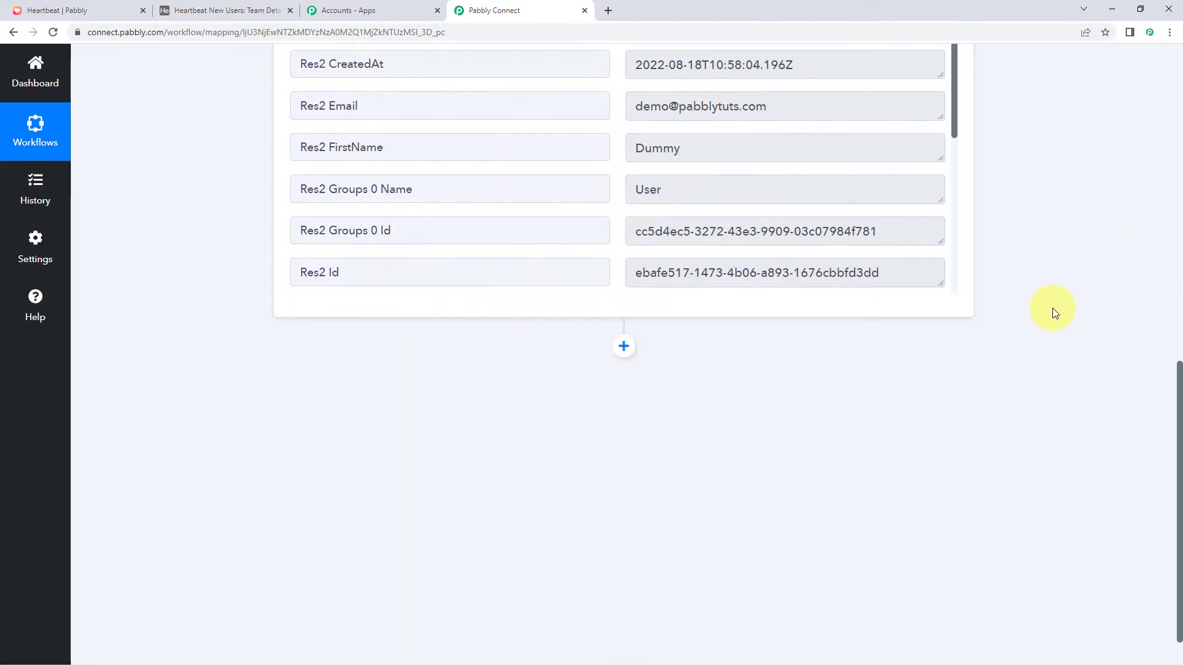
# Add an action step and choose Airtable as its app
pyautogui.click(624, 308)
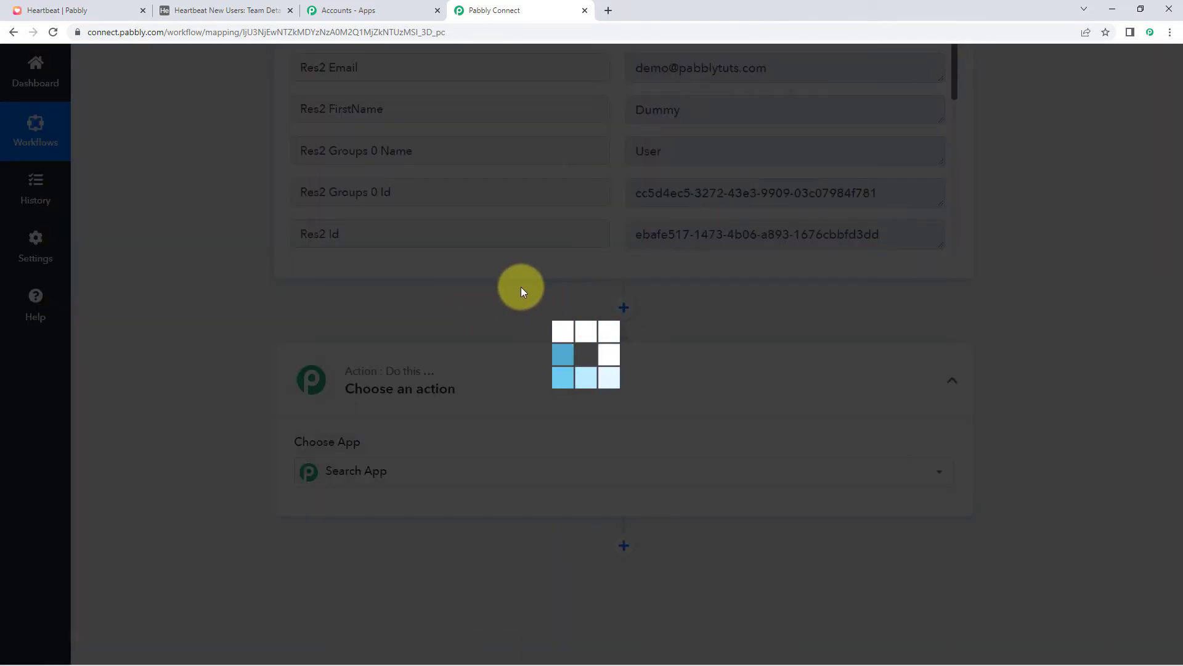
pyautogui.scroll(-3, 309, 379)
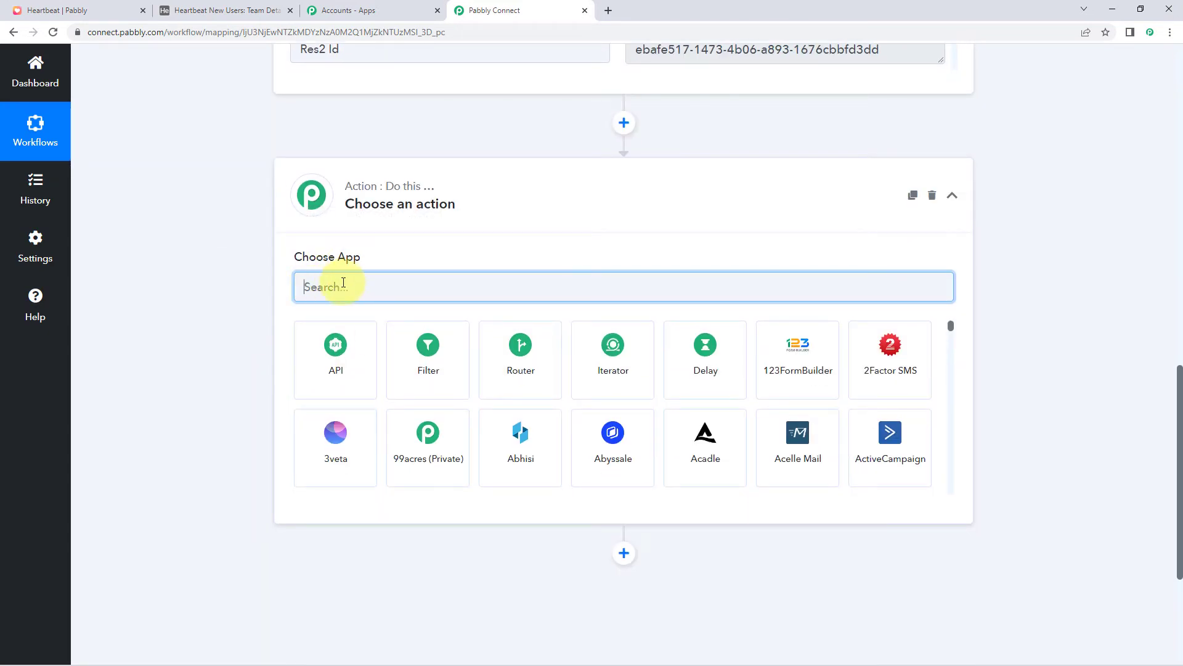
pyautogui.write('Airtab')
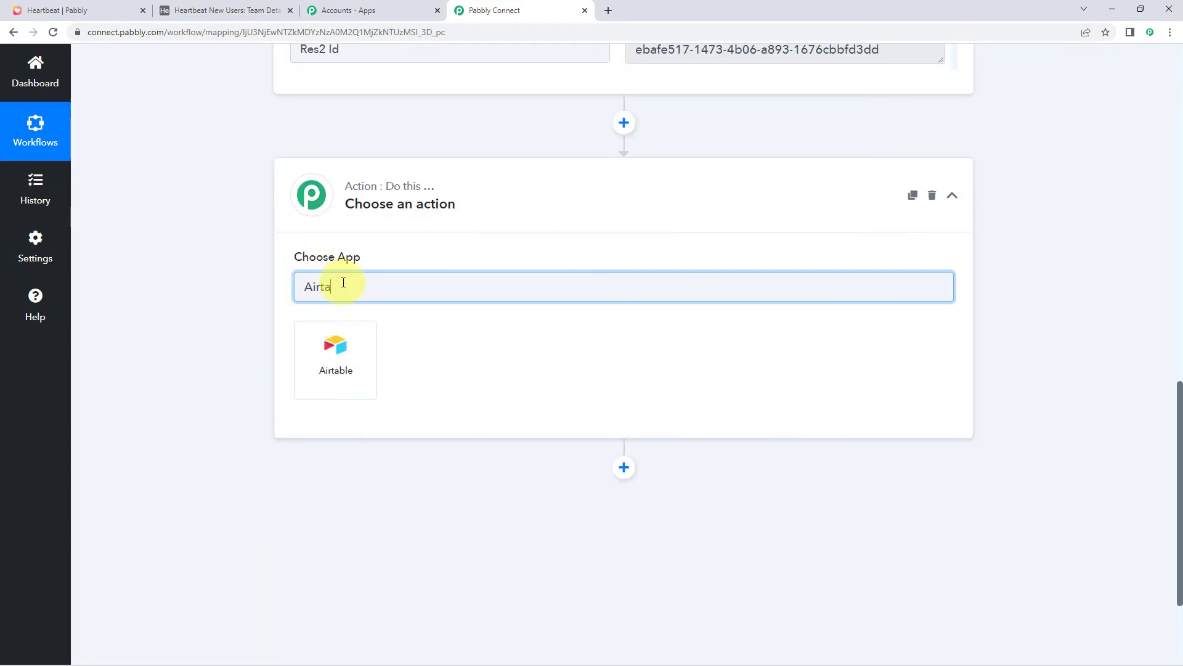
pyautogui.click(368, 352)
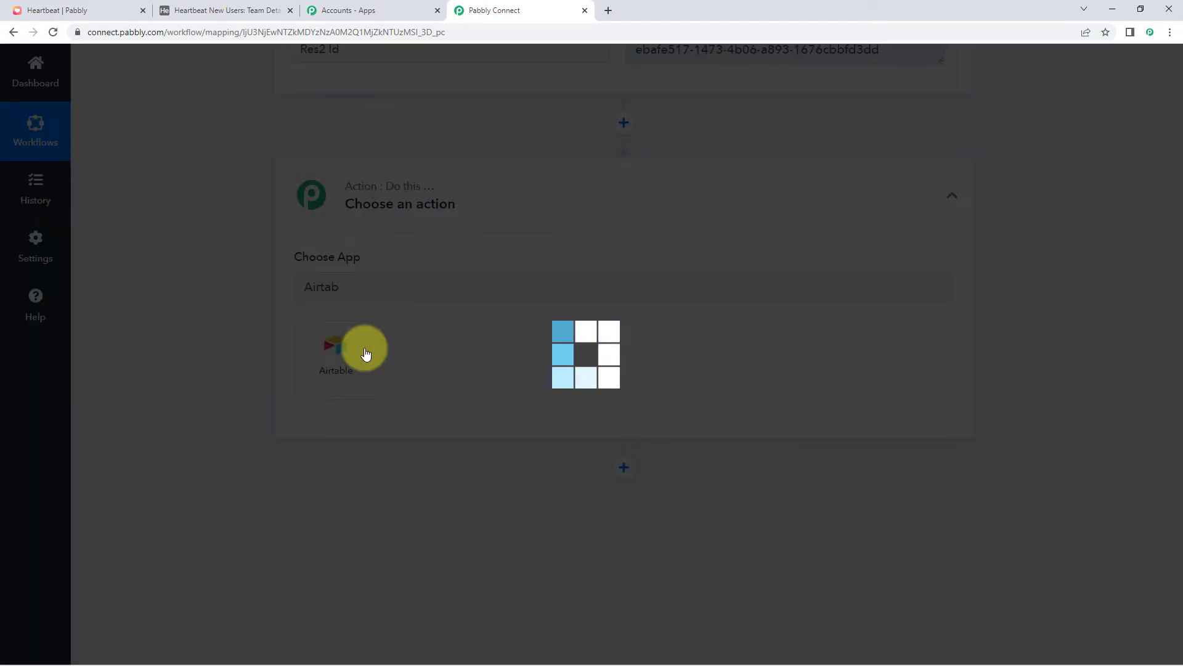
# Set the action event to Create Record, start a new Airtable connection, and view the Airtable base
pyautogui.scroll(-1, 402, 302)
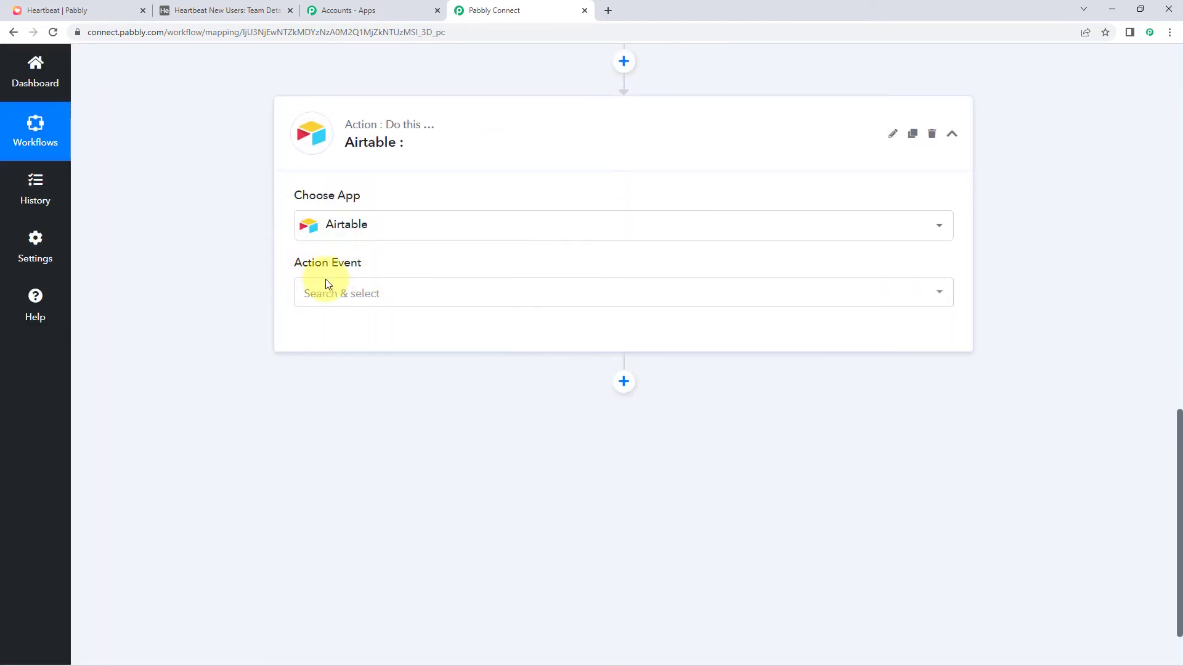
pyautogui.click(416, 300)
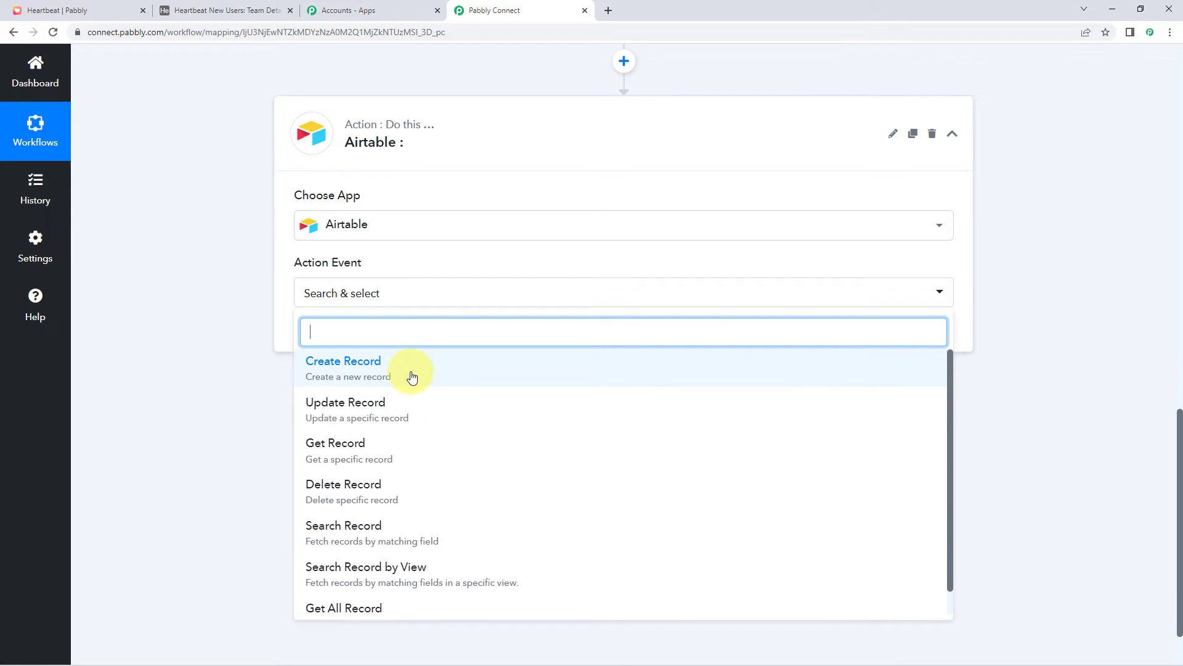
pyautogui.click(410, 373)
pyautogui.click(318, 335)
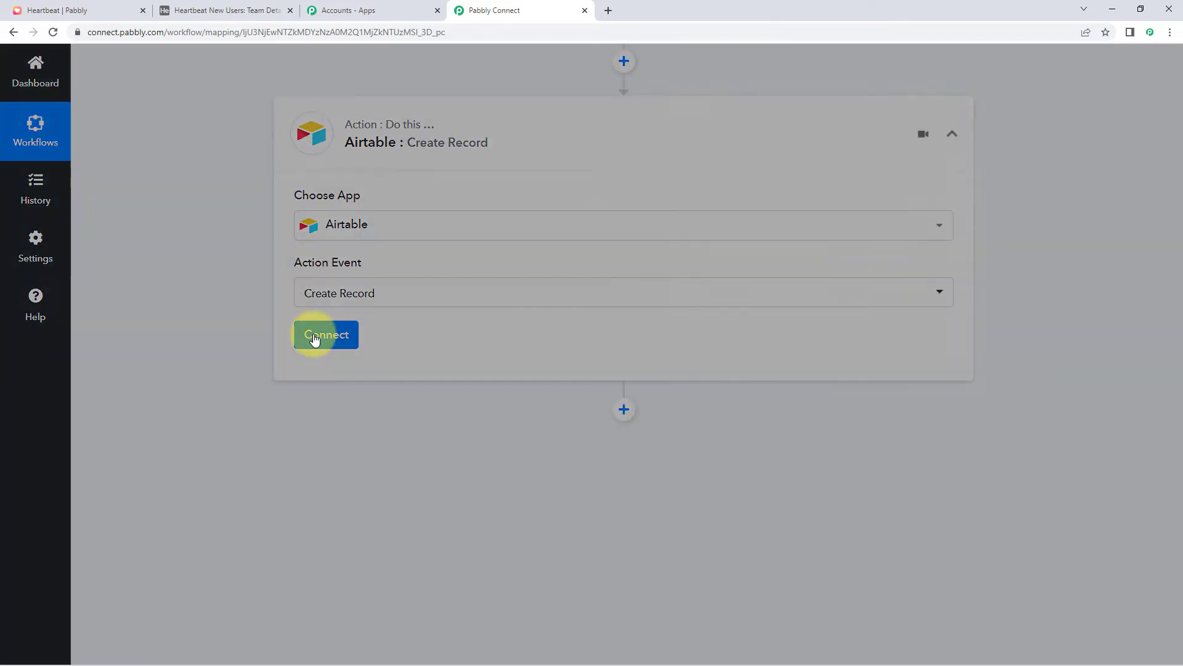
pyautogui.click(548, 204)
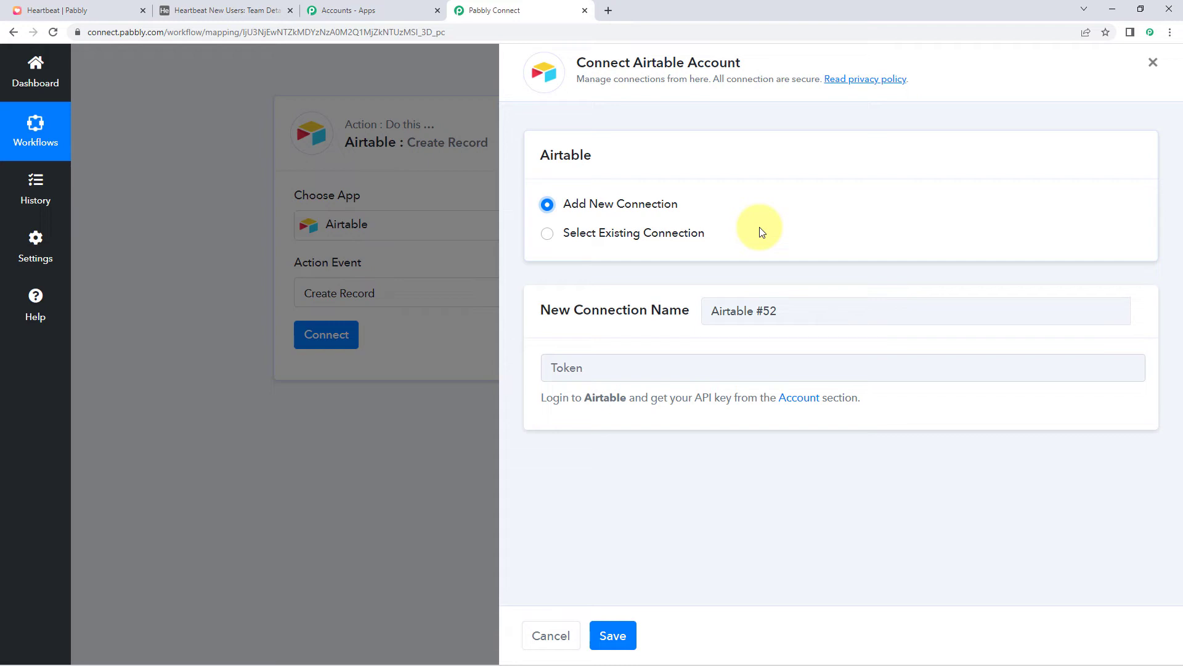
pyautogui.click(217, 10)
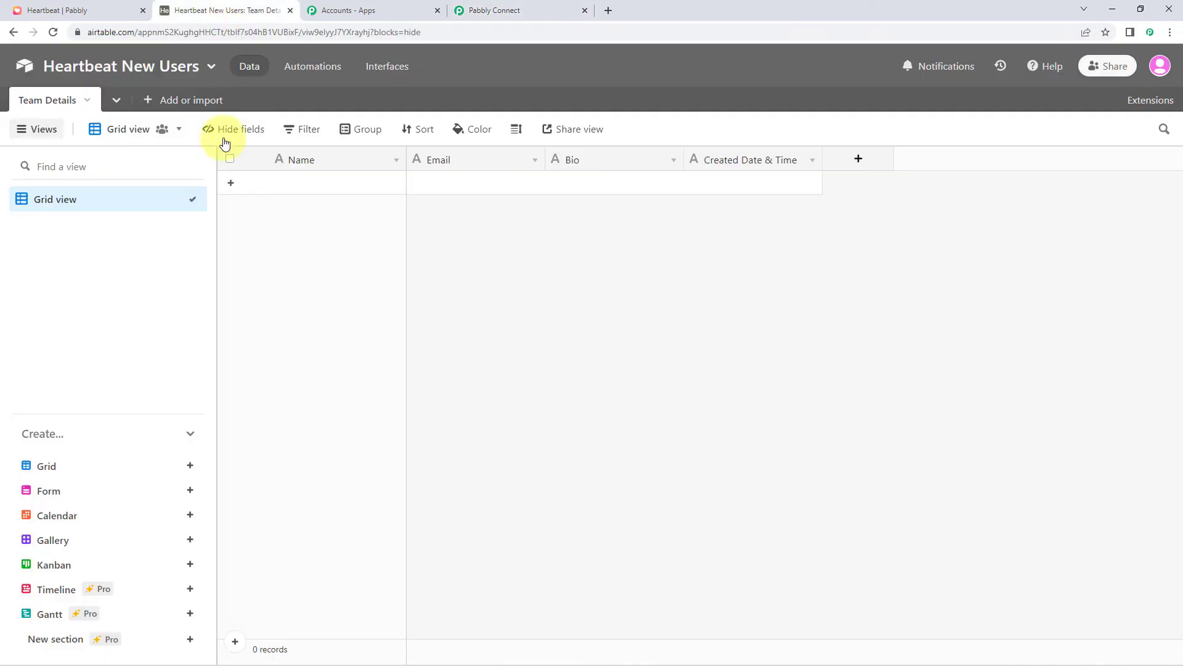
pyautogui.click(1160, 68)
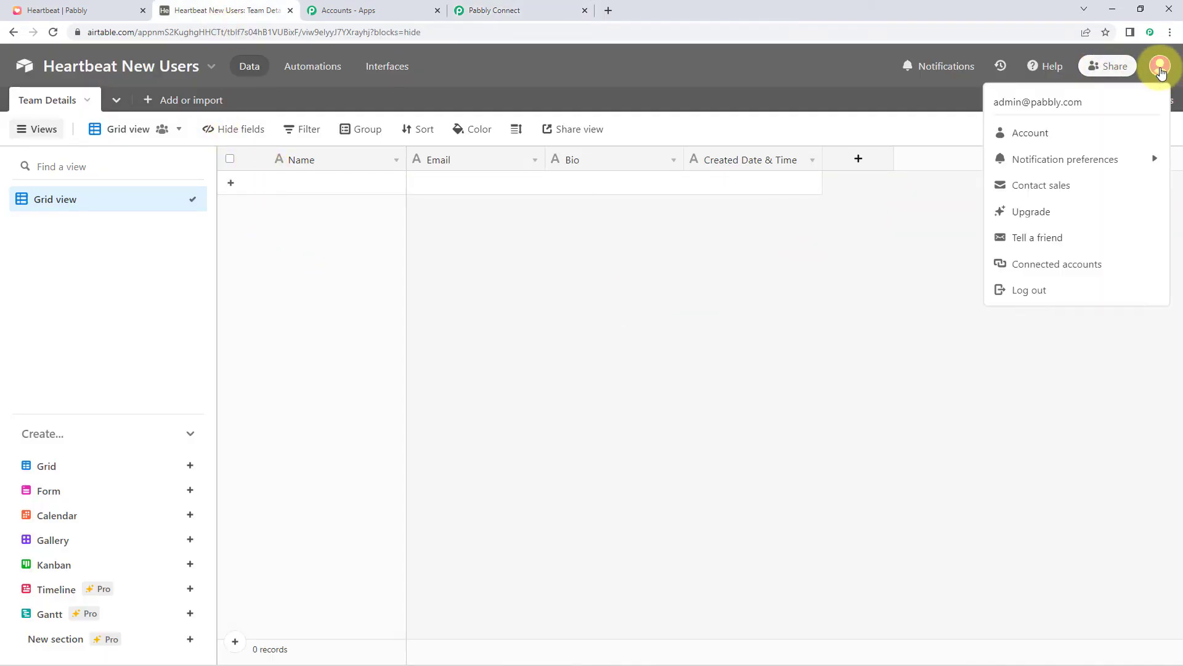
pyautogui.click(1064, 134)
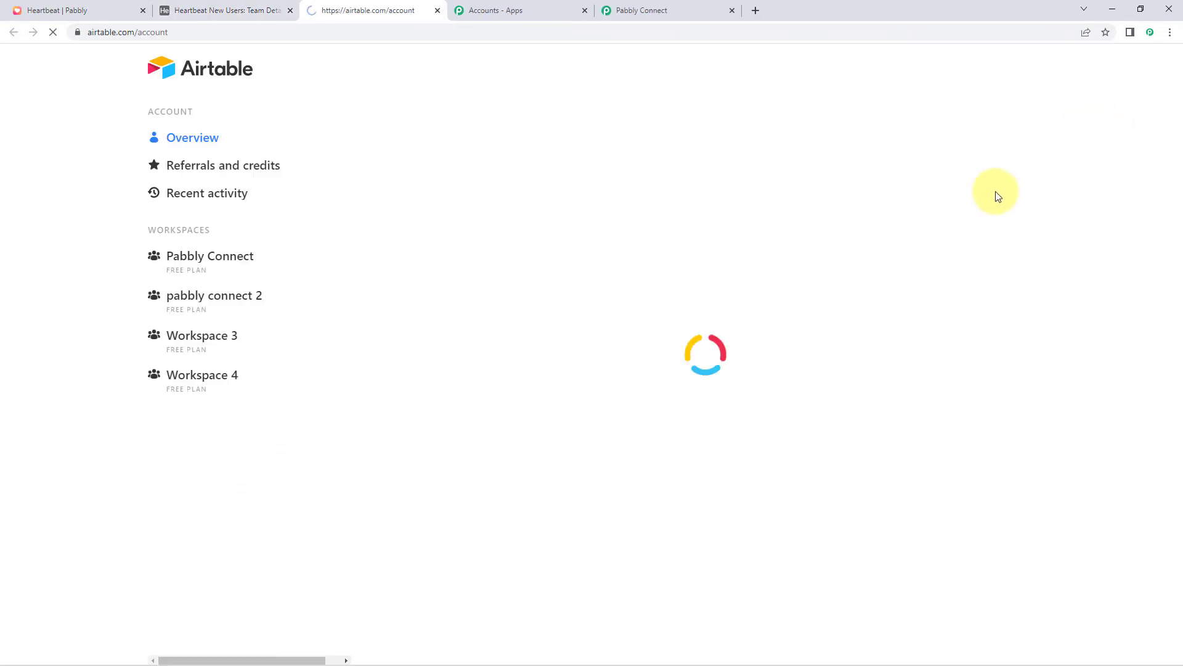
pyautogui.scroll(-4, 616, 302)
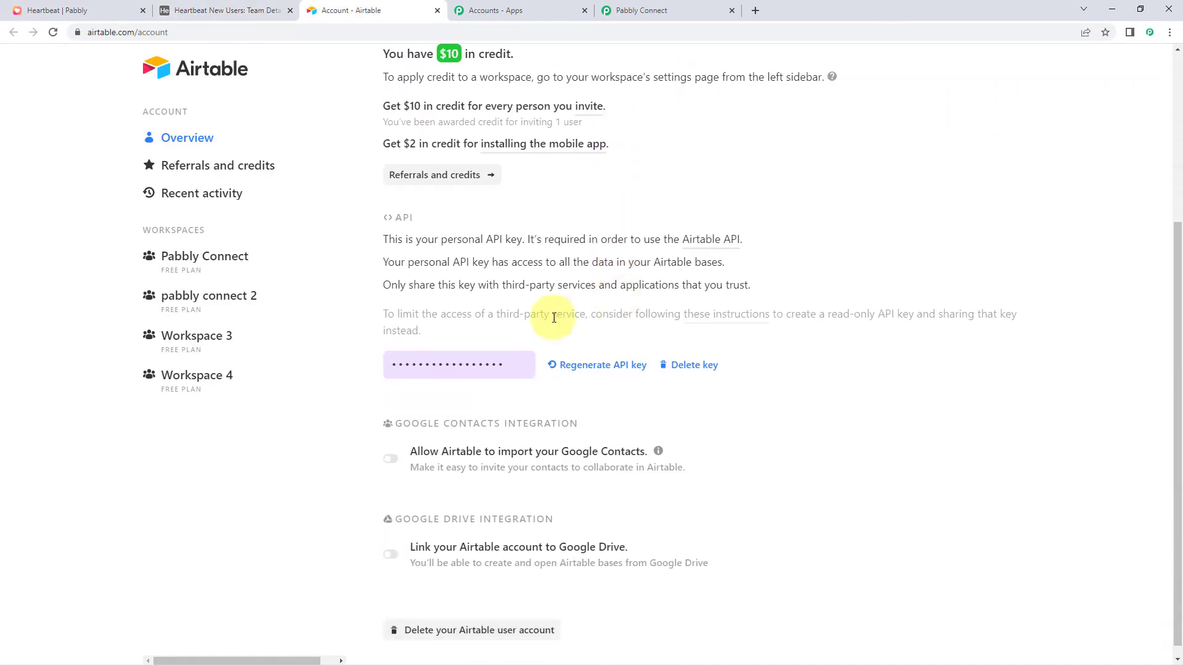
pyautogui.click(504, 366)
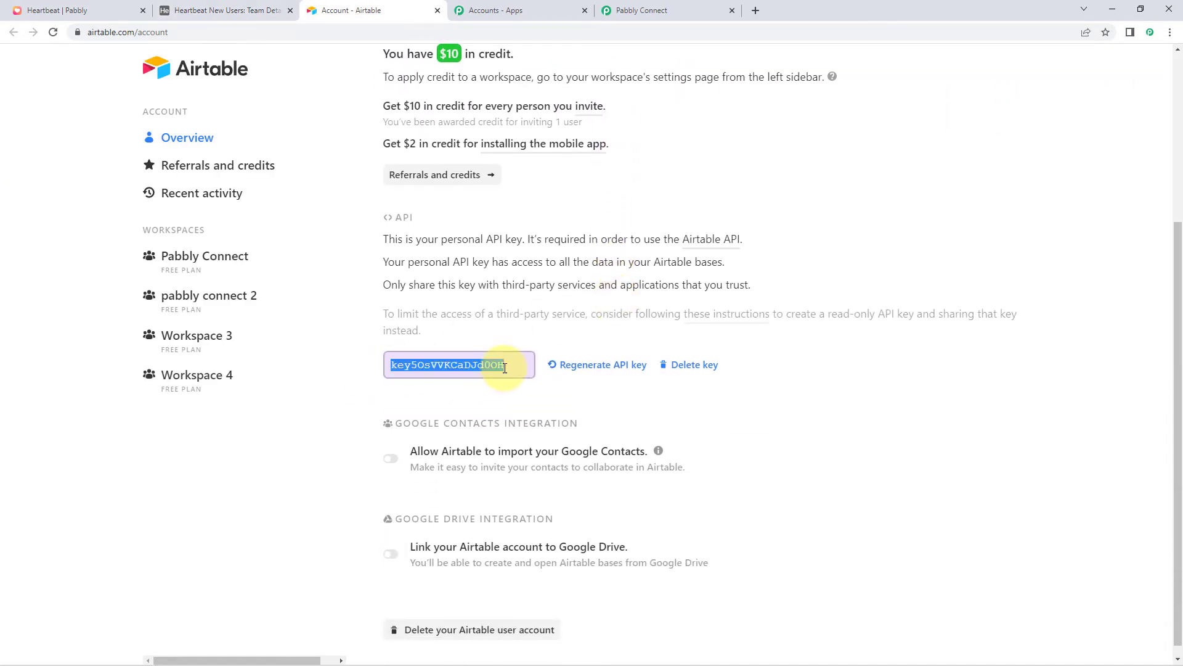
pyautogui.rightClick(488, 373)
pyautogui.click(522, 379)
pyautogui.click(670, 10)
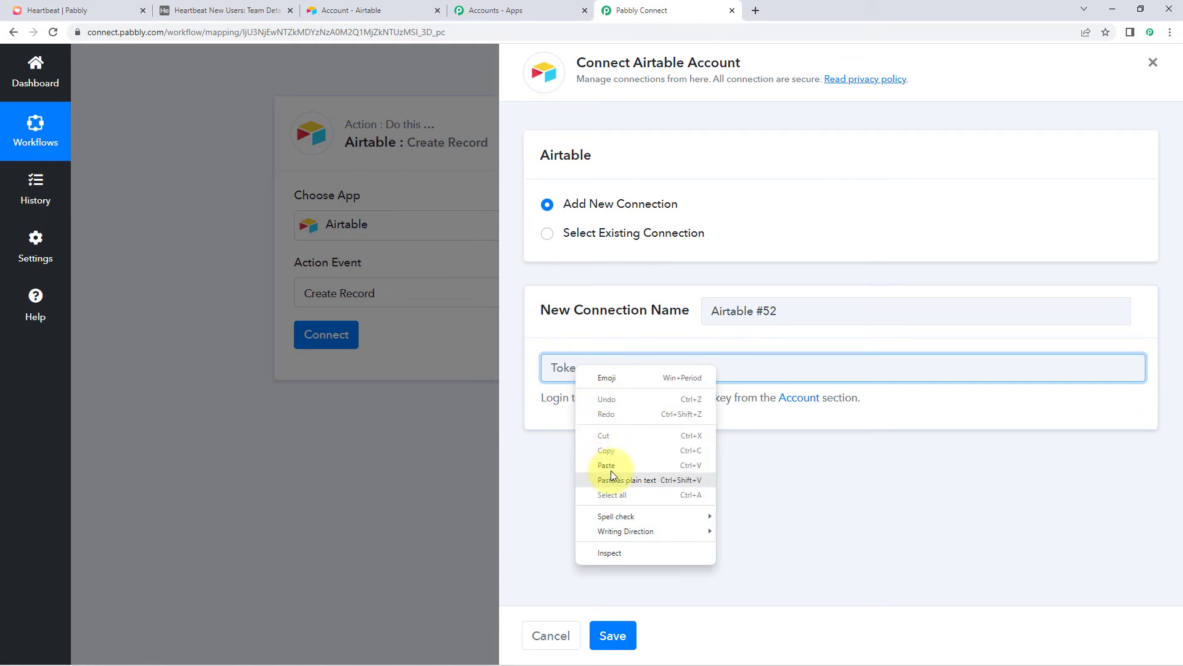
# Paste the API key as the token and save the Airtable connection
pyautogui.click(615, 466)
pyautogui.click(624, 637)
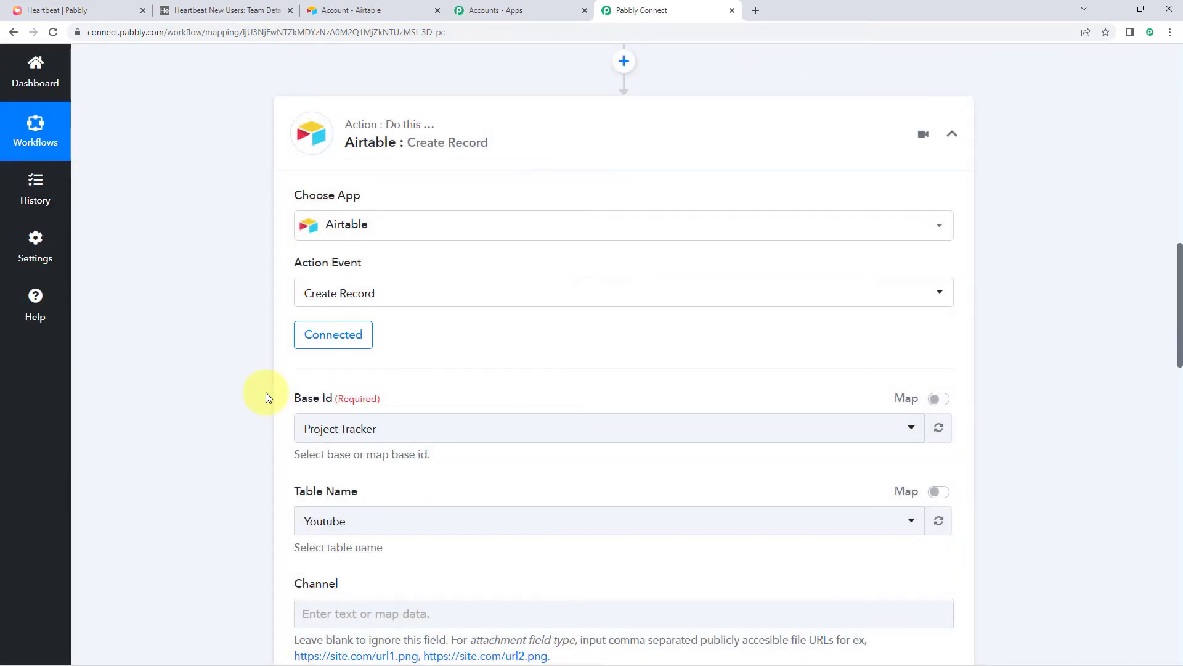
pyautogui.scroll(-3, 265, 392)
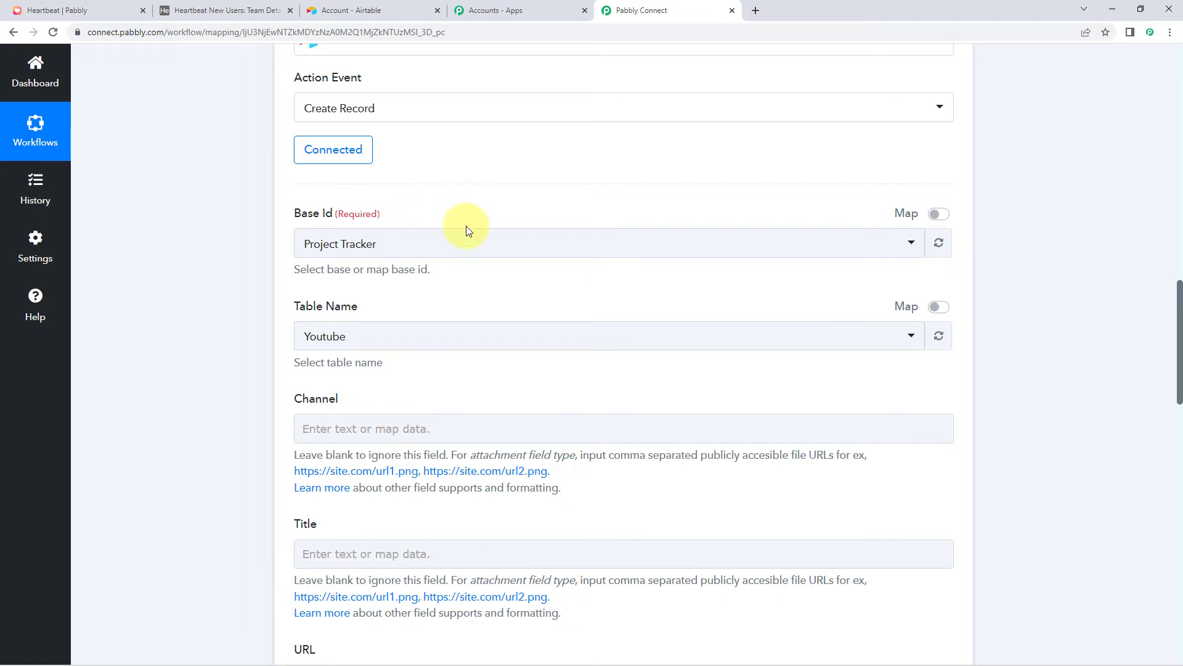
pyautogui.click(225, 11)
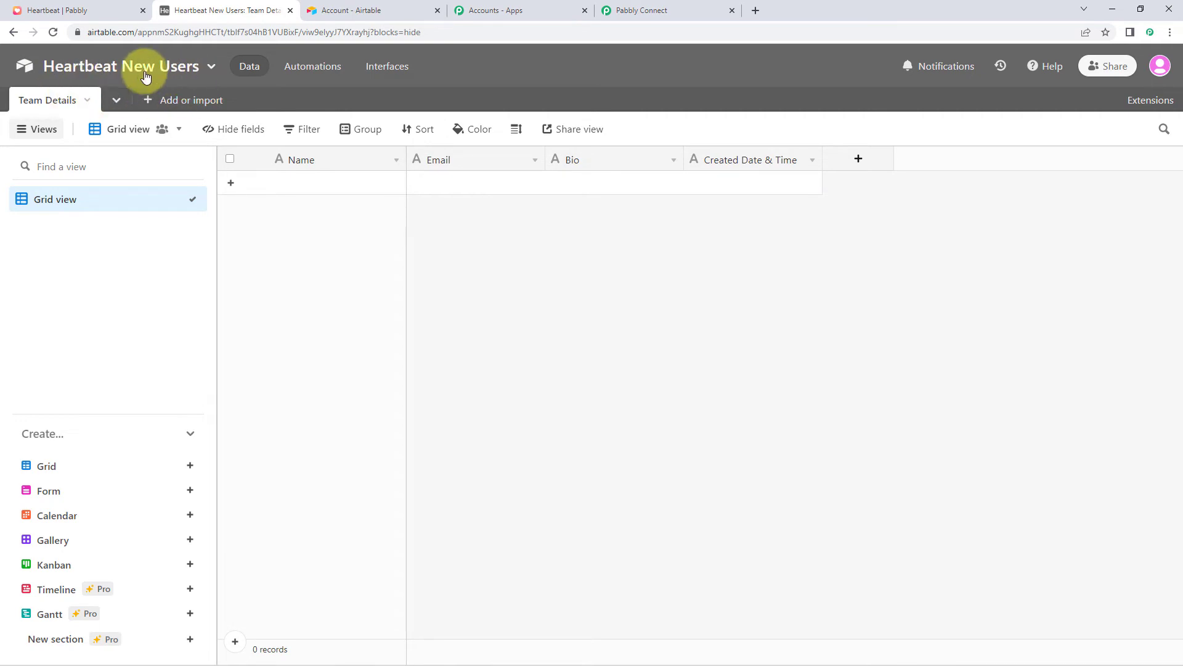
pyautogui.click(641, 7)
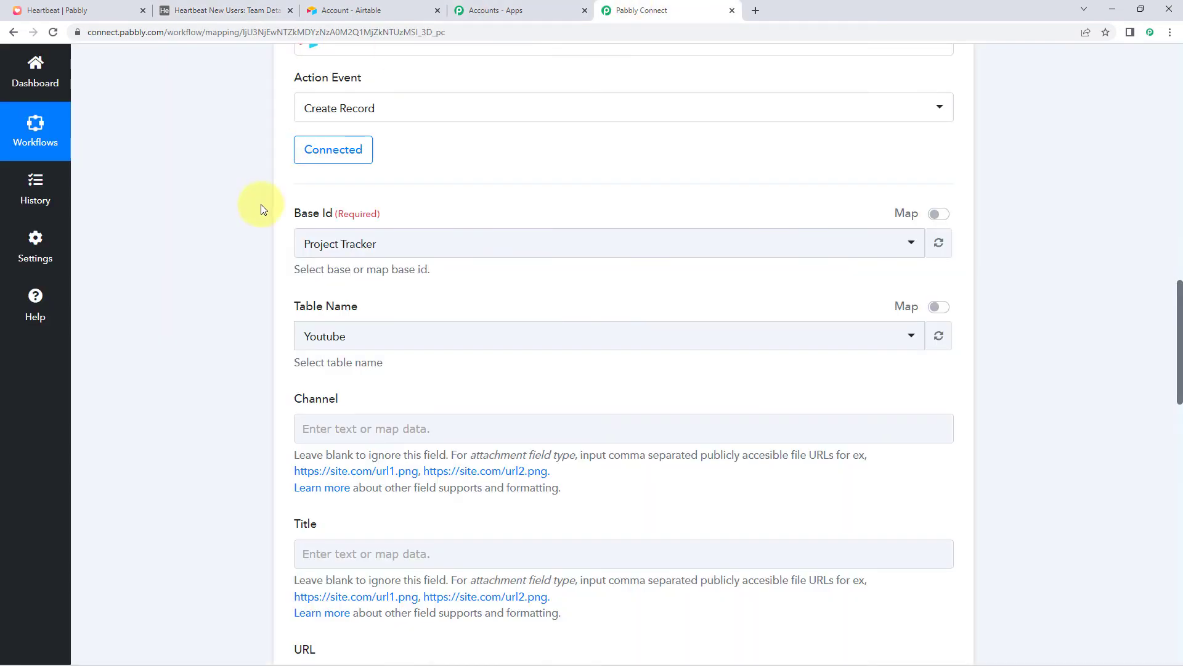
# Search 'hear' in Base Id and select the Heartbeat New Users base
pyautogui.click(401, 239)
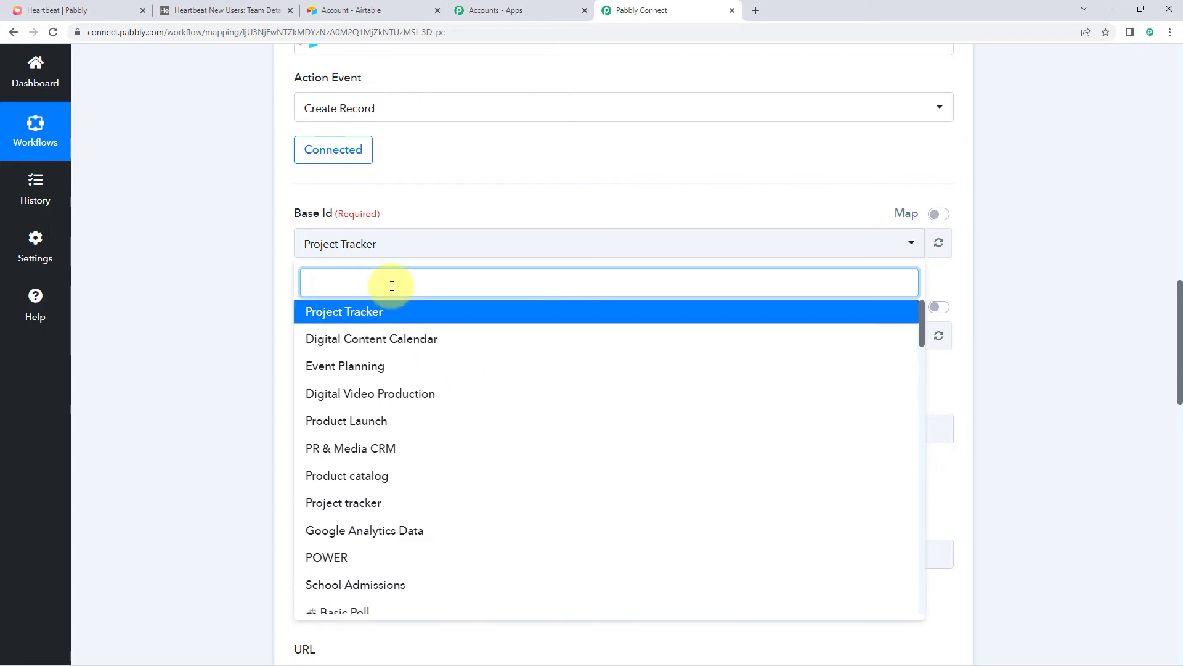
pyautogui.write('her')
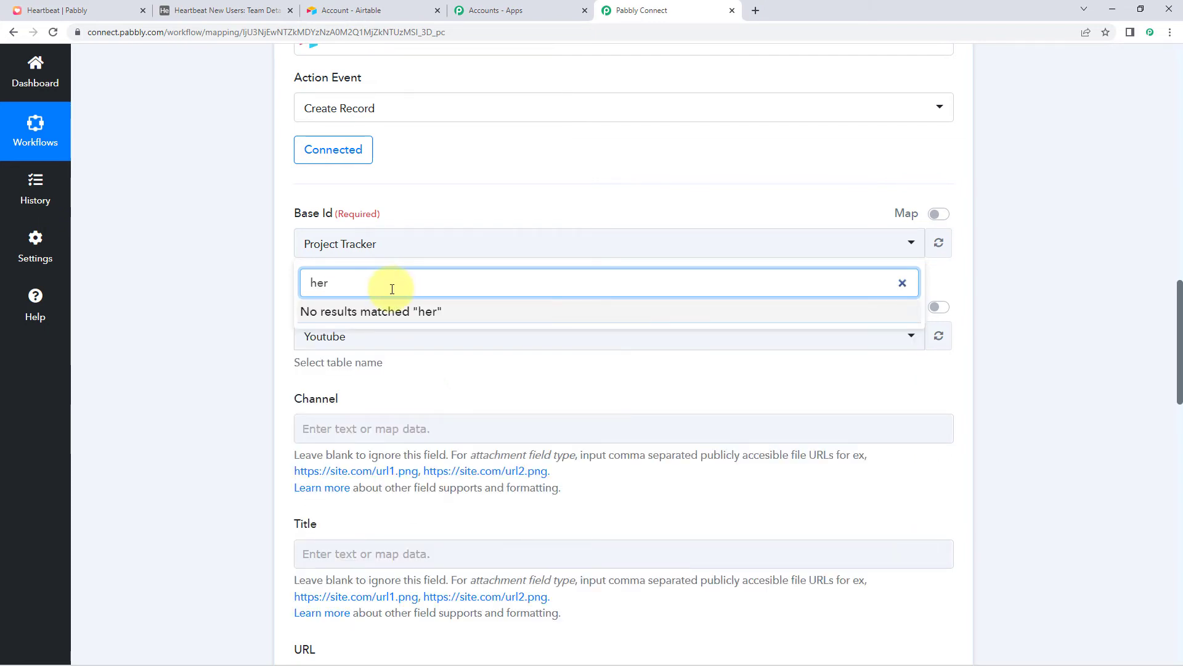
pyautogui.press('BackSpace')
pyautogui.write('ar')
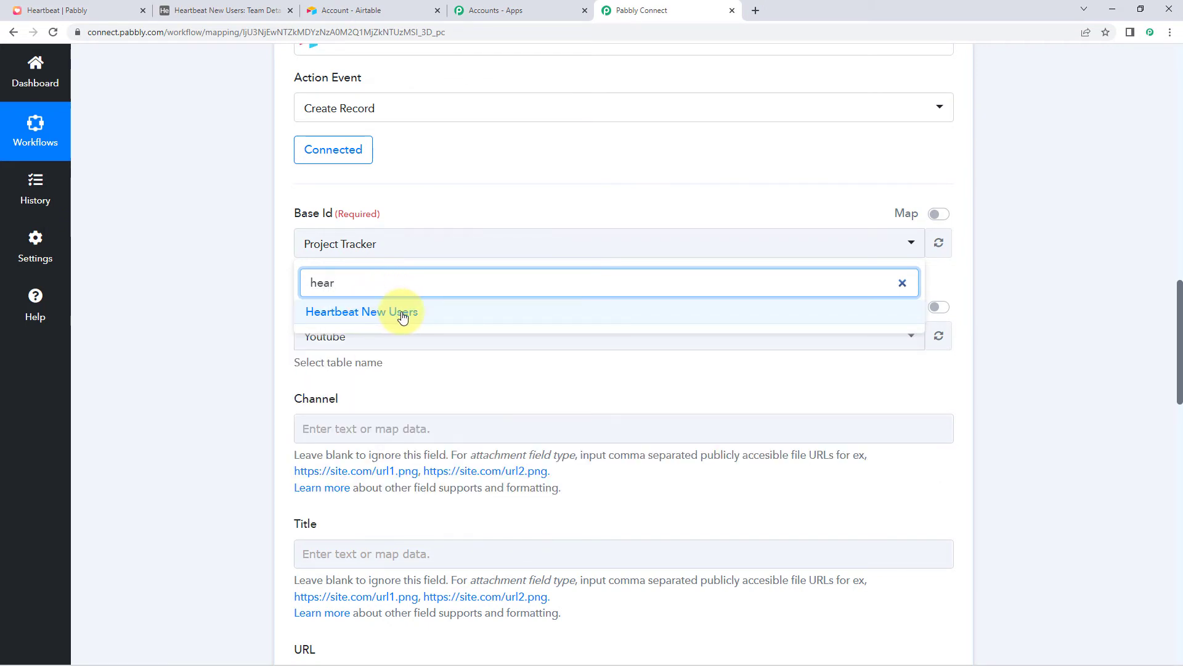
pyautogui.click(402, 314)
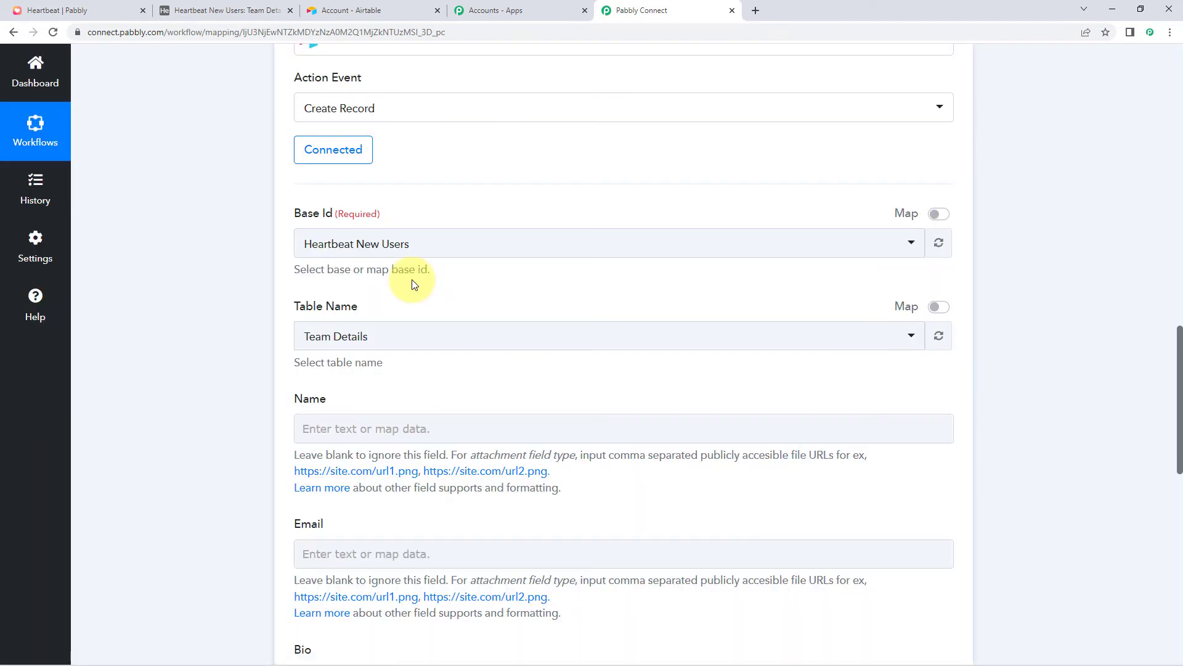
# Select Team Details as the Airtable table for the new record
pyautogui.scroll(-1, 294, 300)
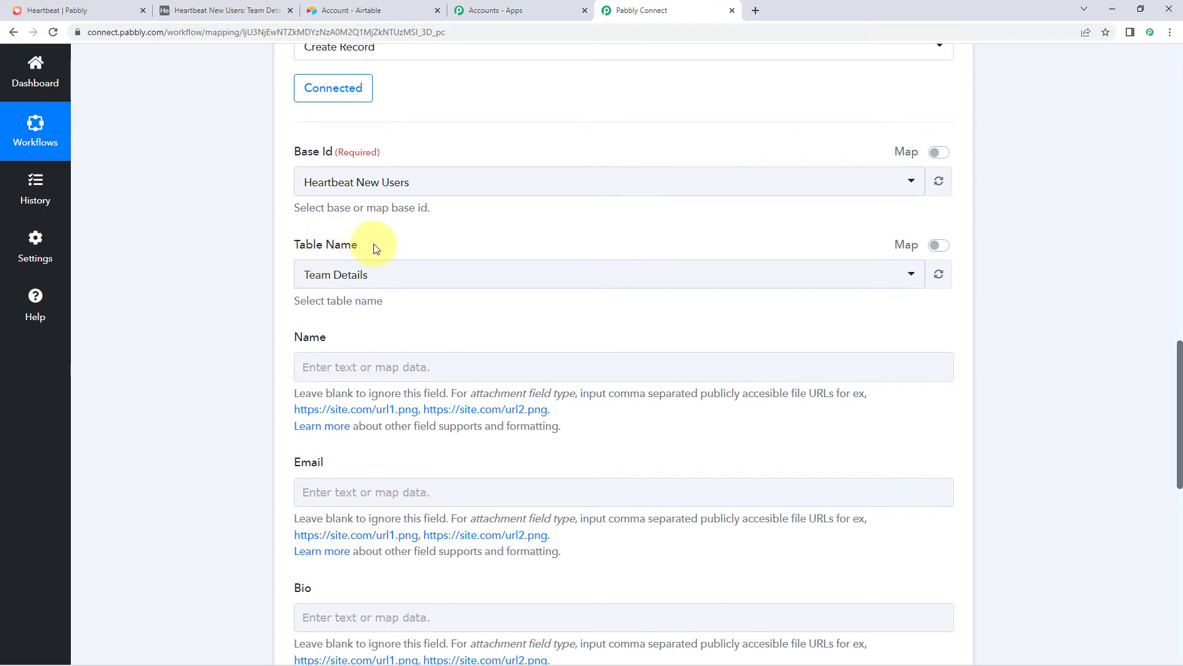
pyautogui.click(267, 4)
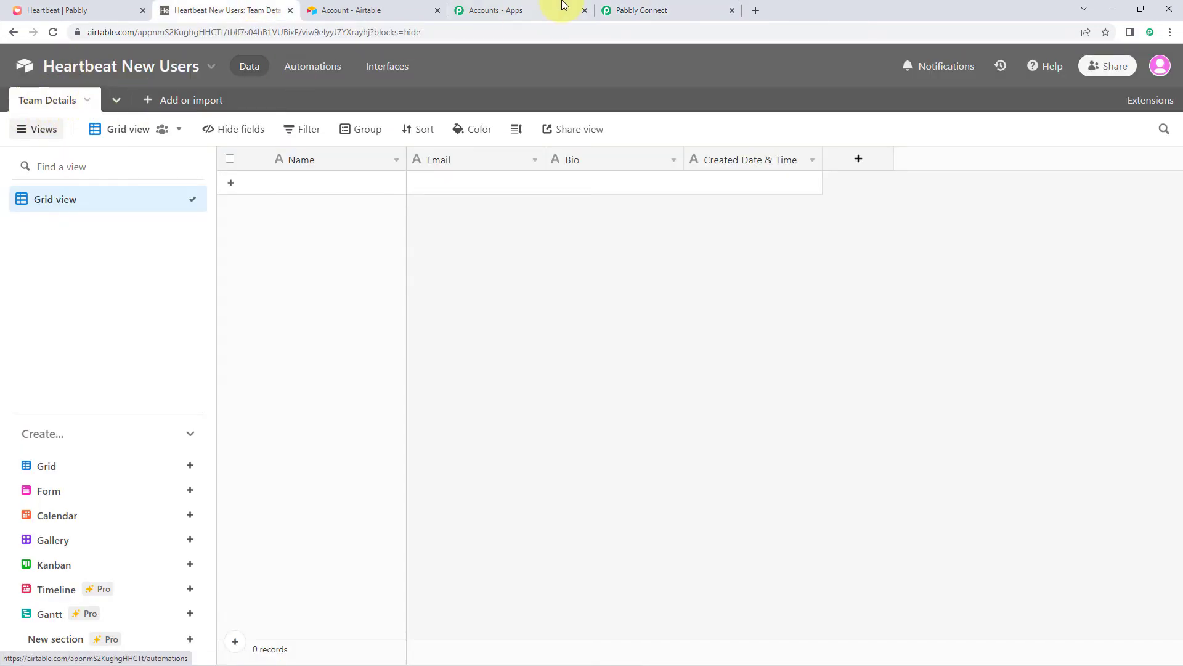
pyautogui.click(623, 11)
pyautogui.click(391, 276)
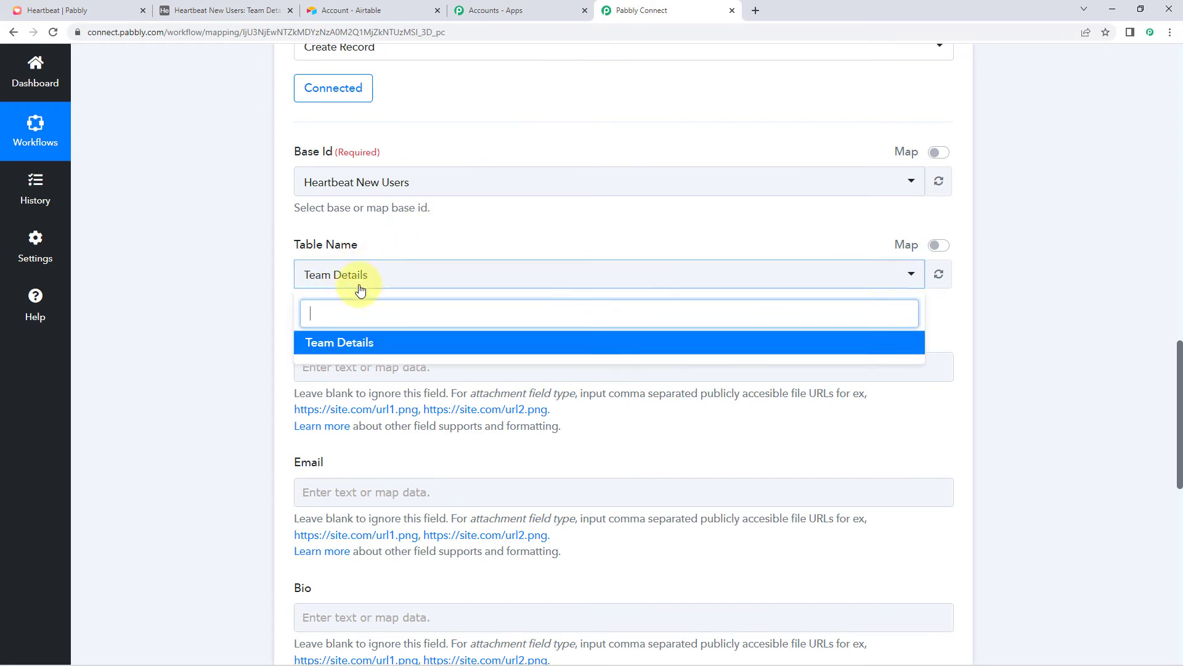
pyautogui.click(349, 350)
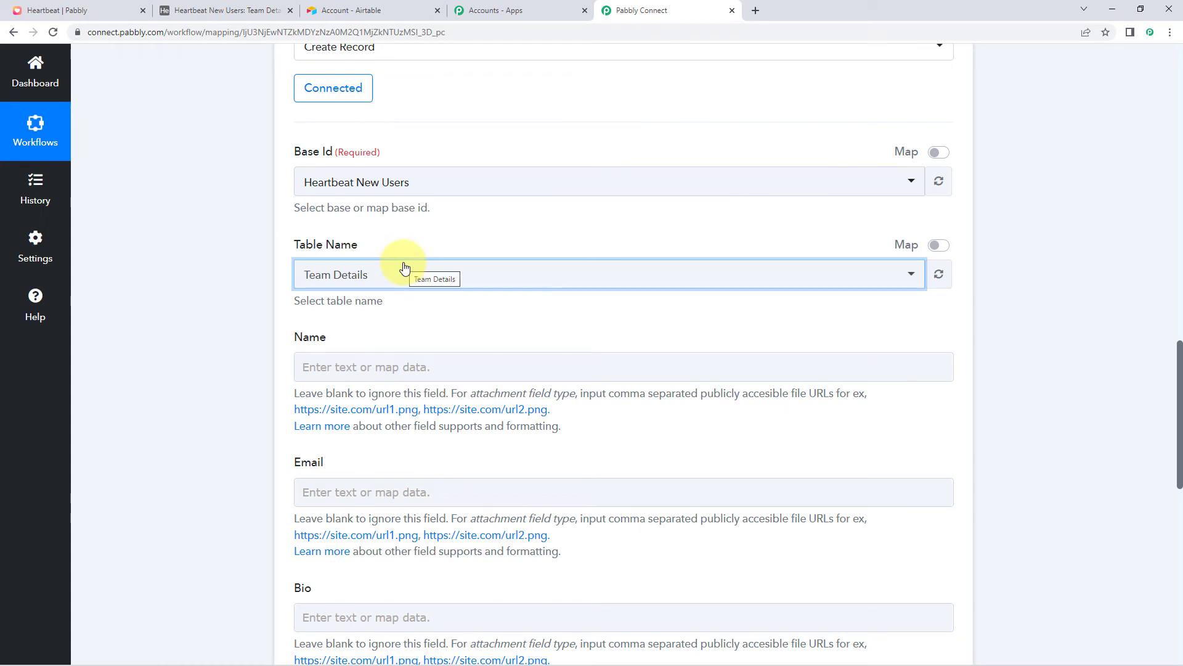
# Compare the Name, Email, Bio and Created Date & Time fields with Airtable's Team Details columns
pyautogui.scroll(-3, 415, 167)
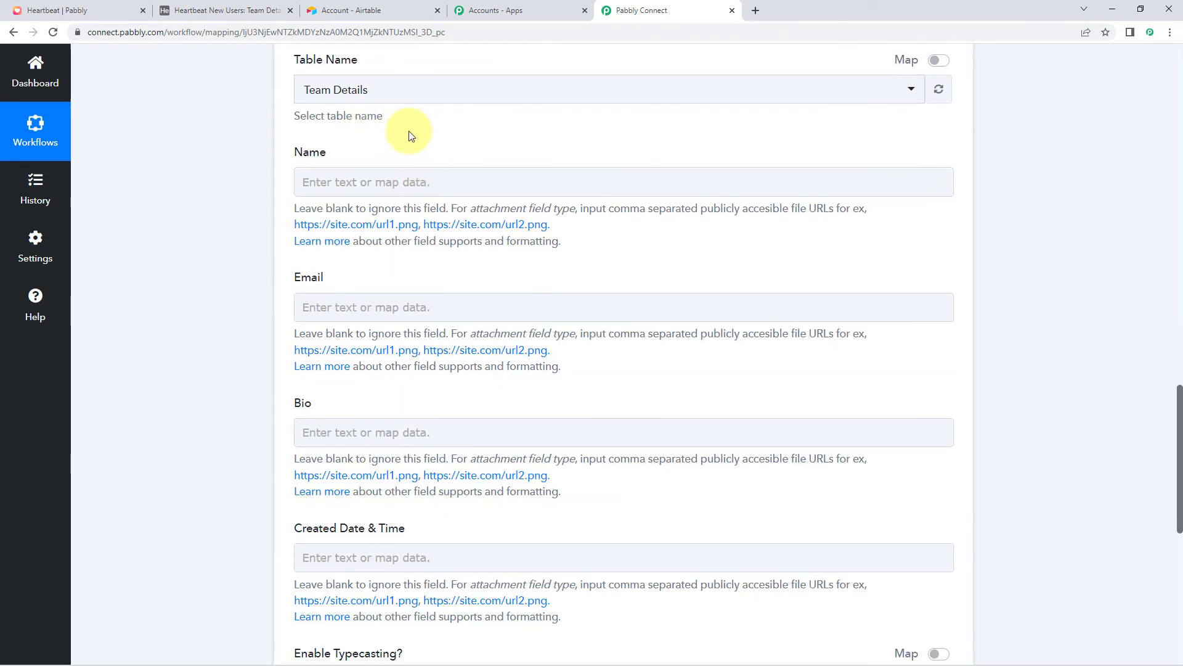
pyautogui.scroll(-1, 315, 333)
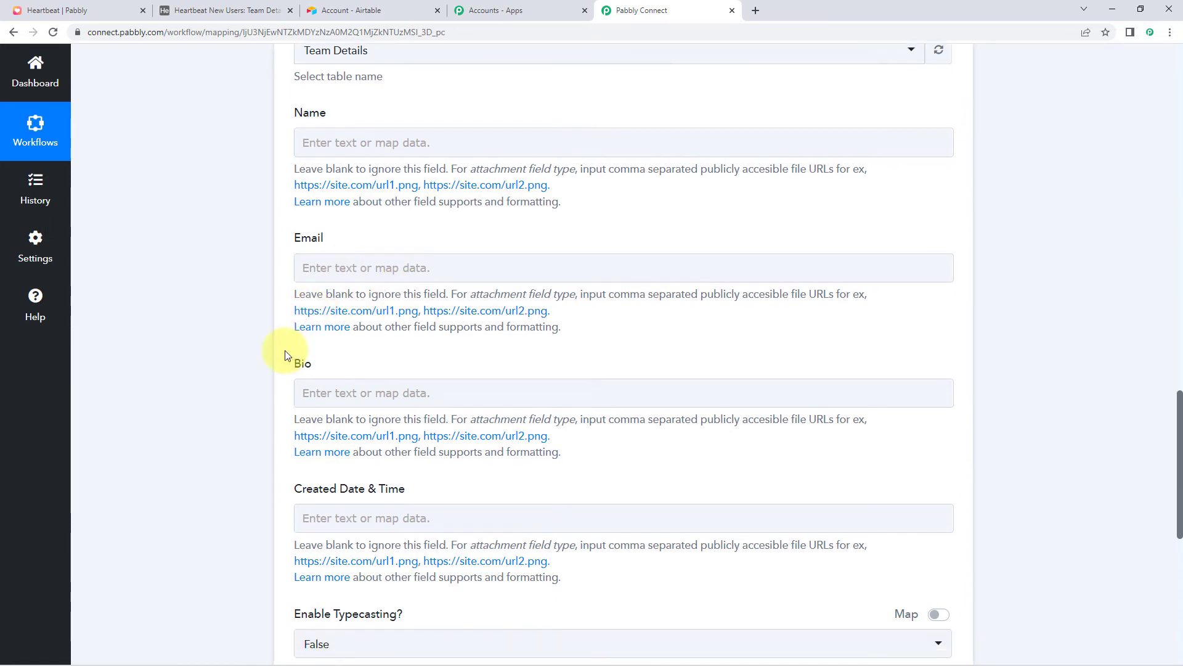
pyautogui.scroll(-1, 289, 401)
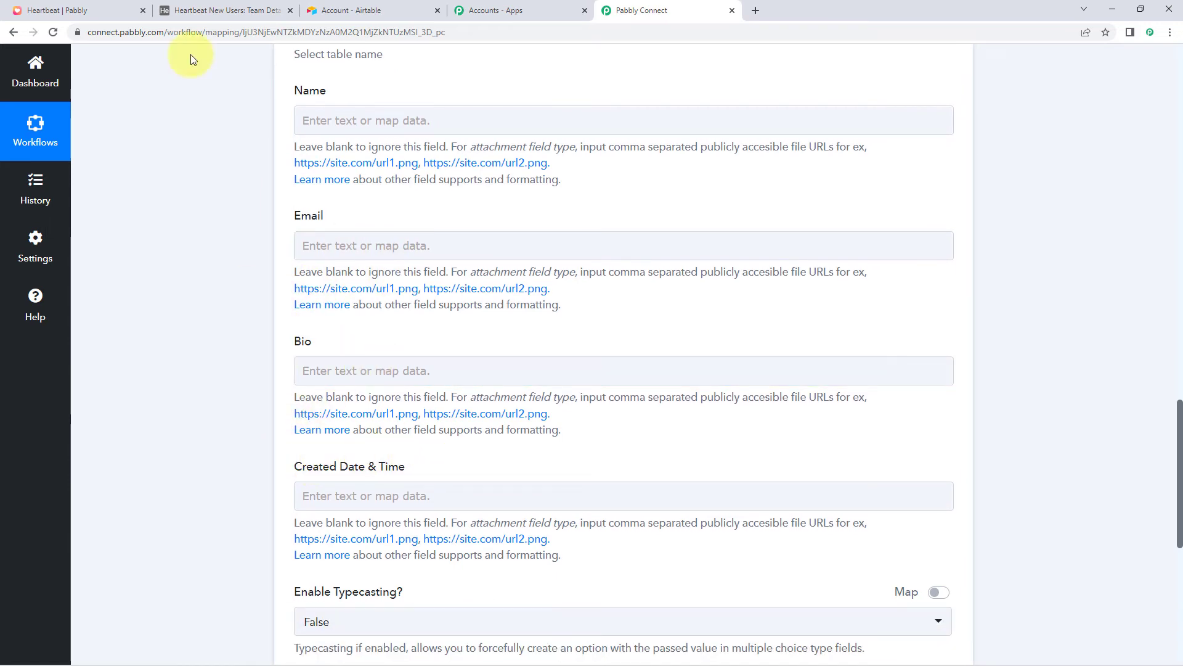
pyautogui.click(233, 7)
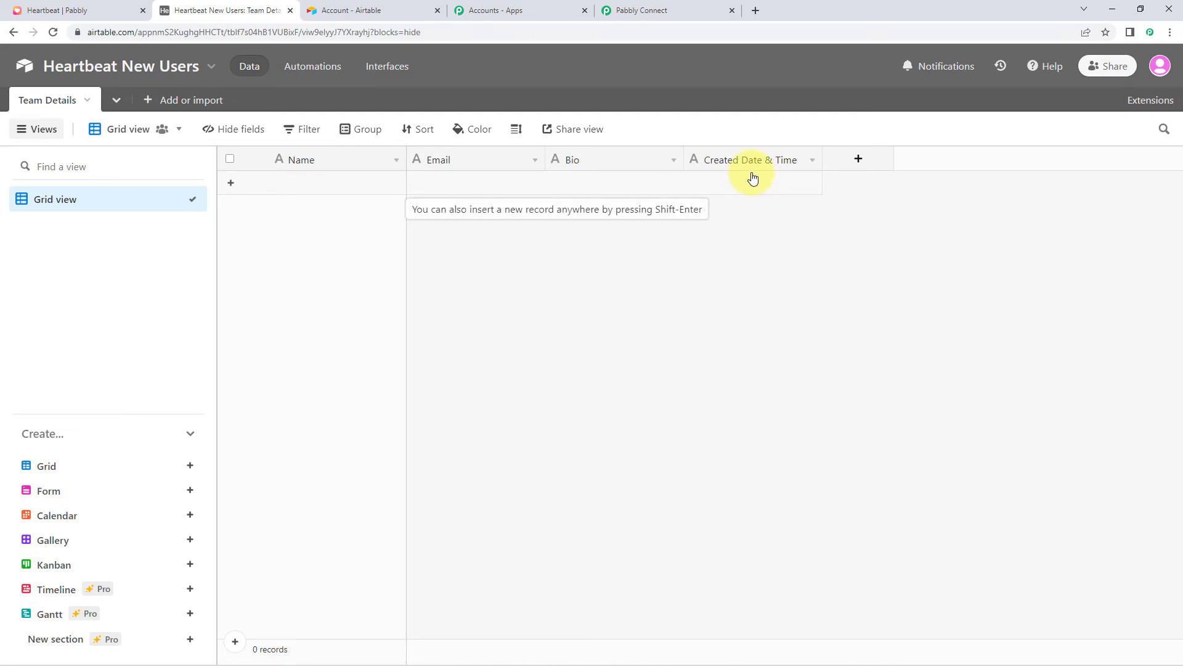
pyautogui.click(652, 8)
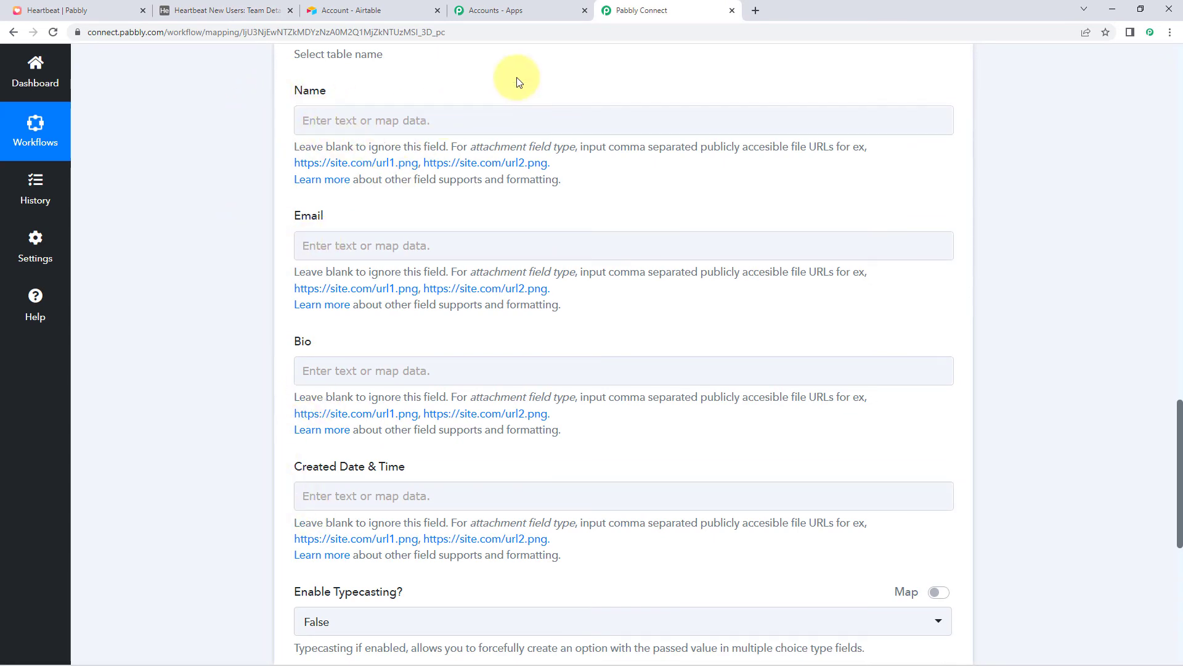
pyautogui.scroll(15, 514, 102)
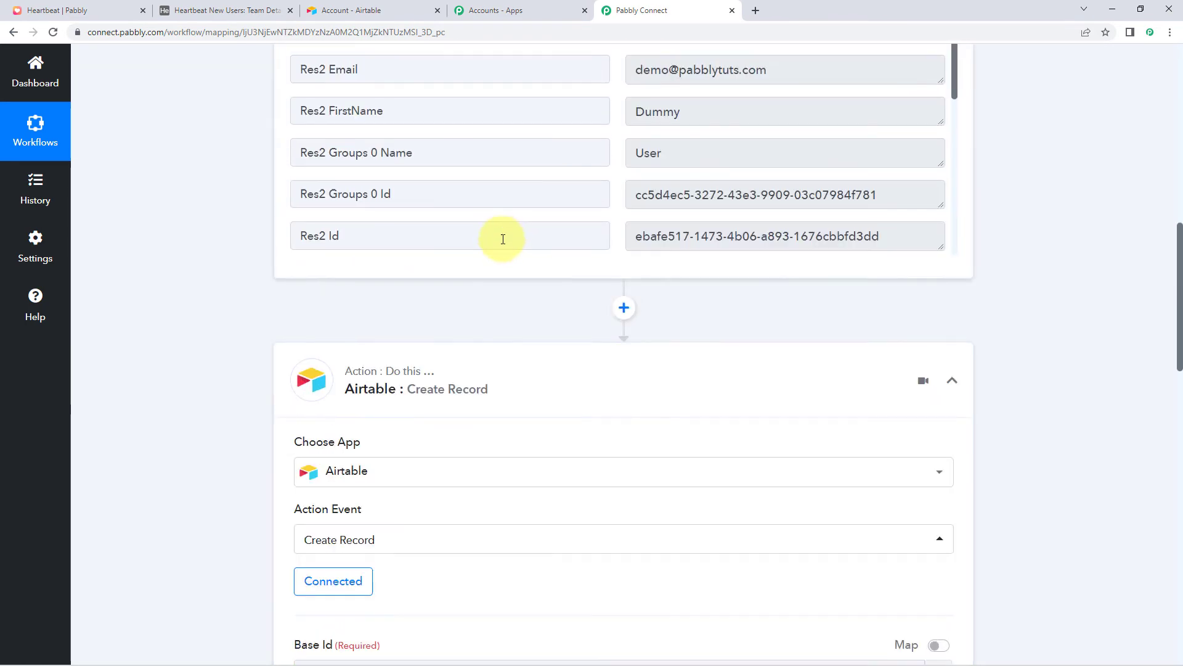
pyautogui.scroll(4, 658, 314)
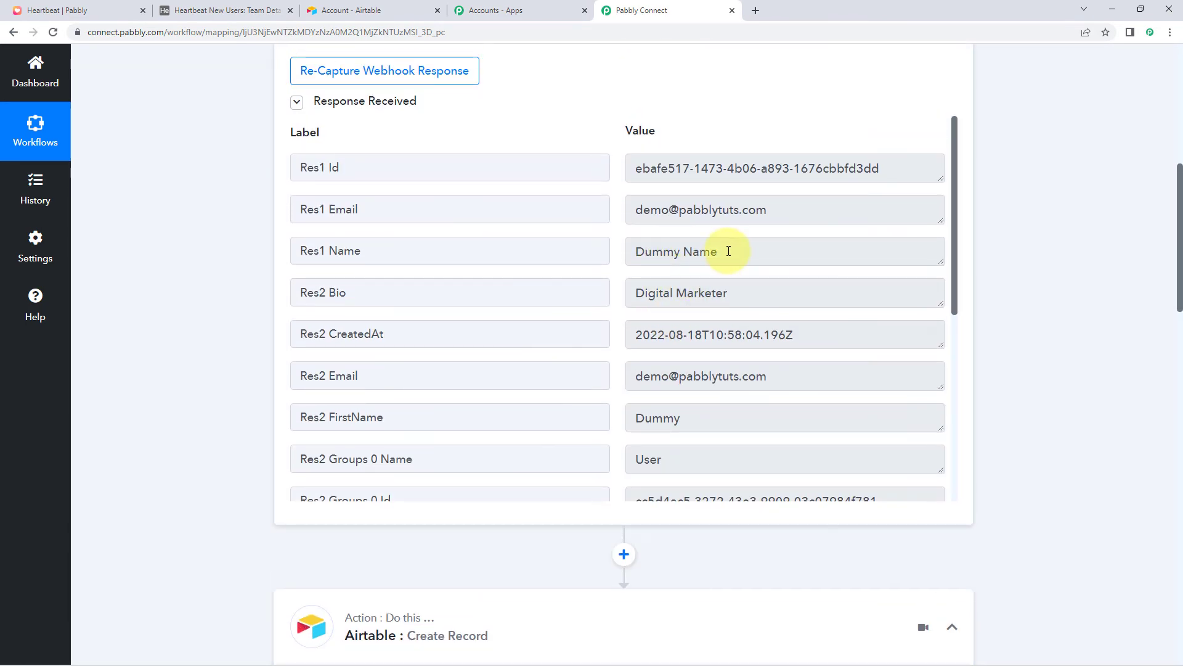
pyautogui.click(728, 251)
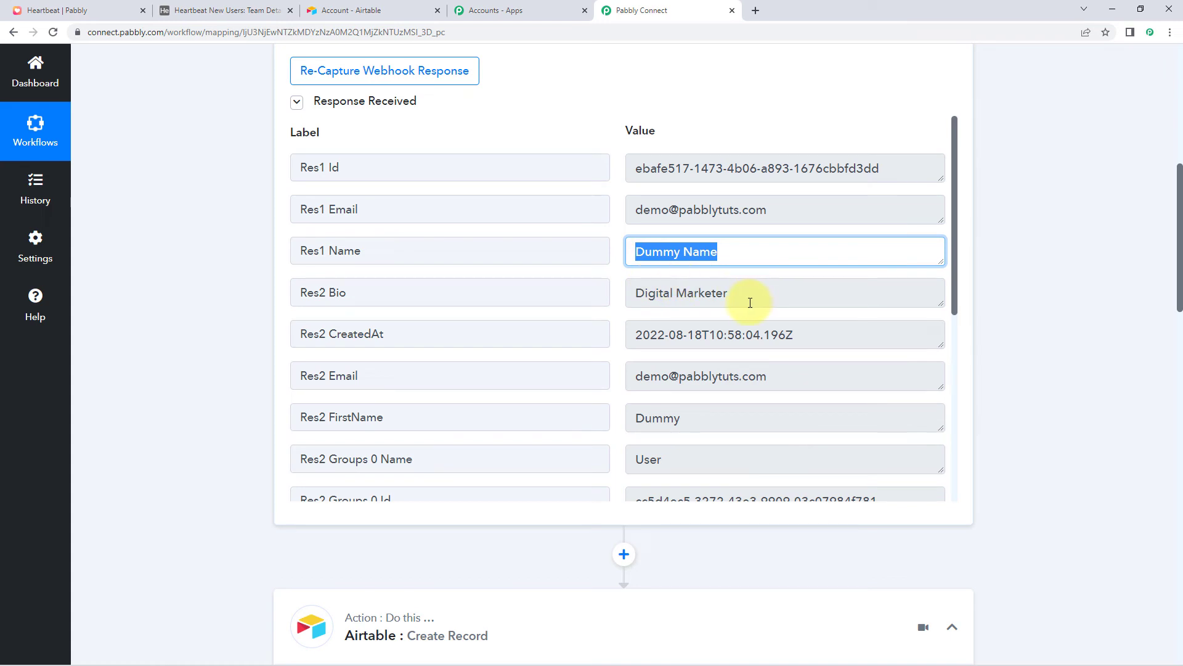
pyautogui.click(648, 293)
pyautogui.click(634, 333)
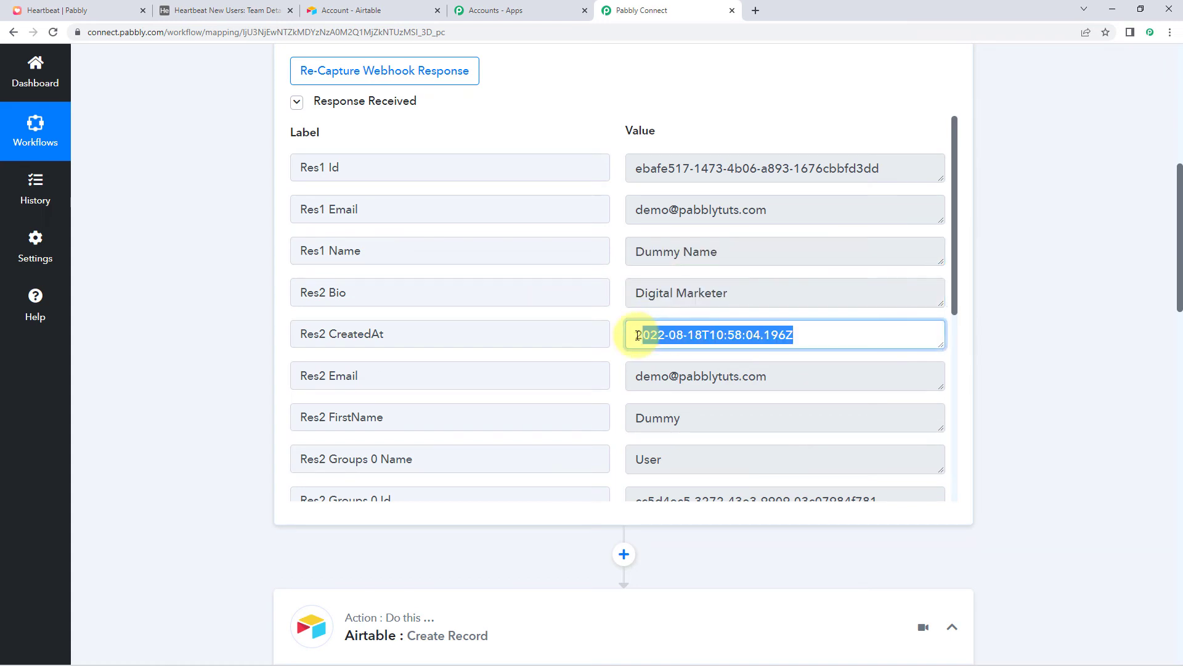
pyautogui.click(784, 372)
pyautogui.click(628, 297)
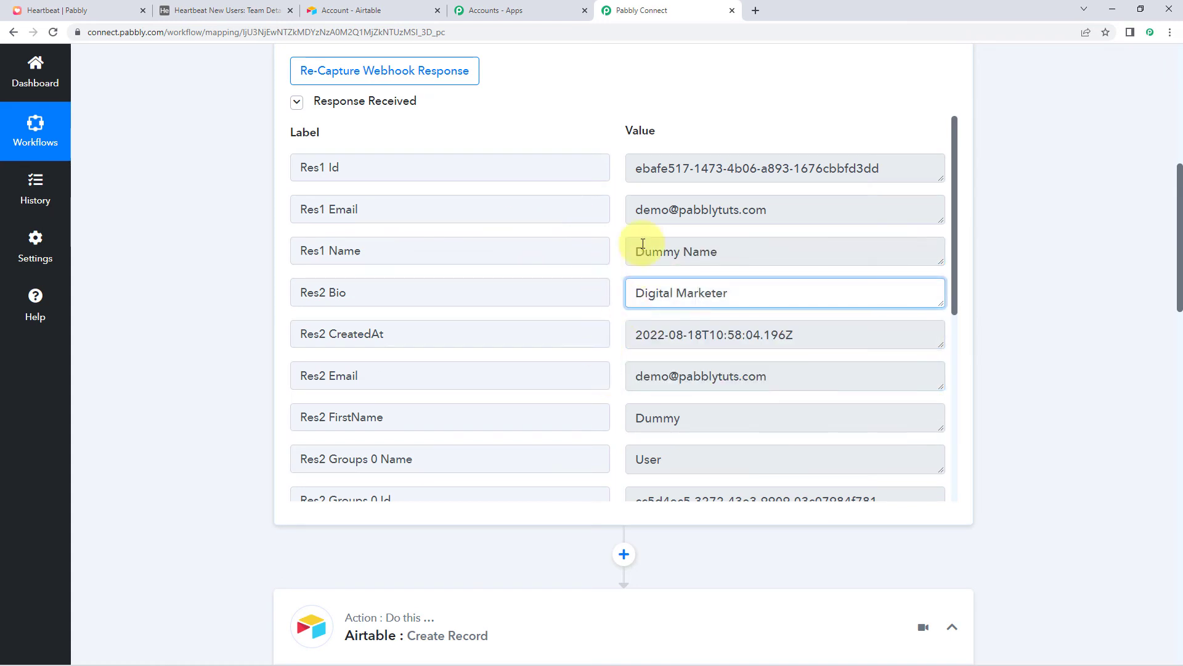
pyautogui.scroll(-9, 203, 302)
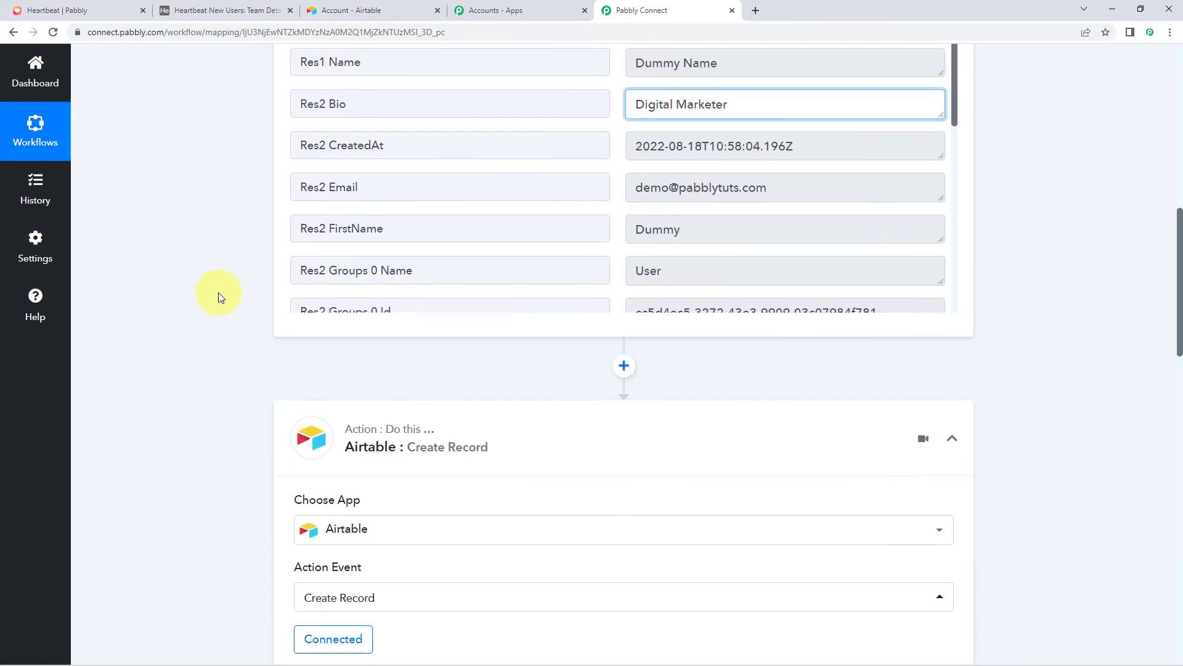
pyautogui.scroll(-4, 218, 292)
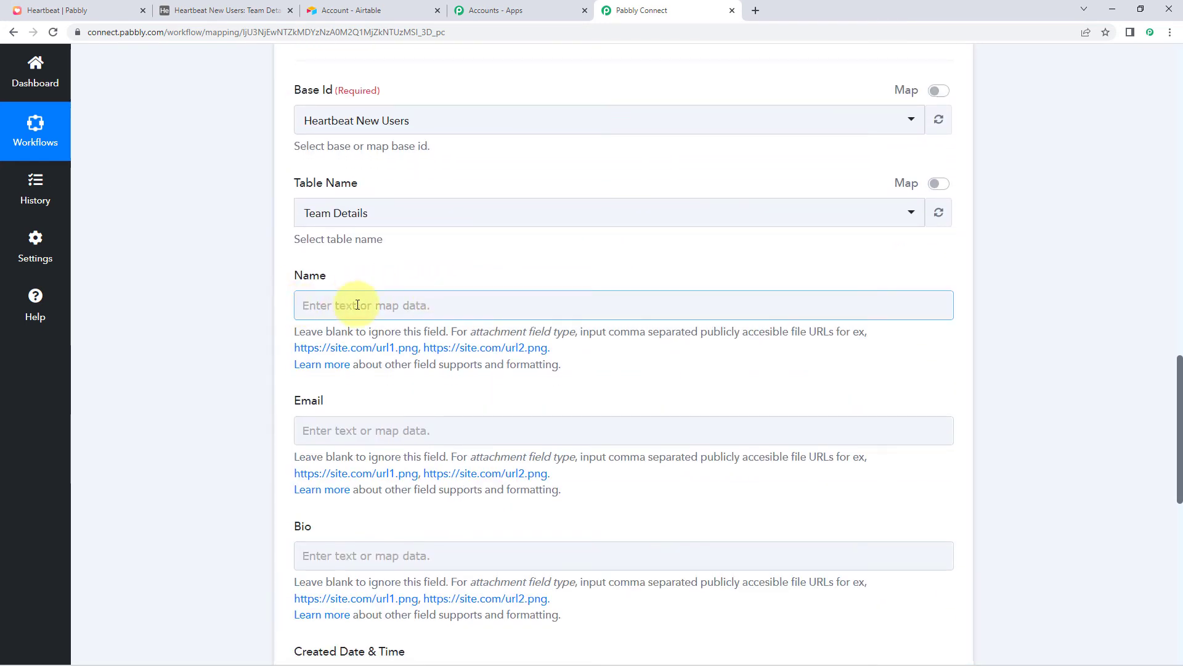
pyautogui.scroll(-2, 247, 382)
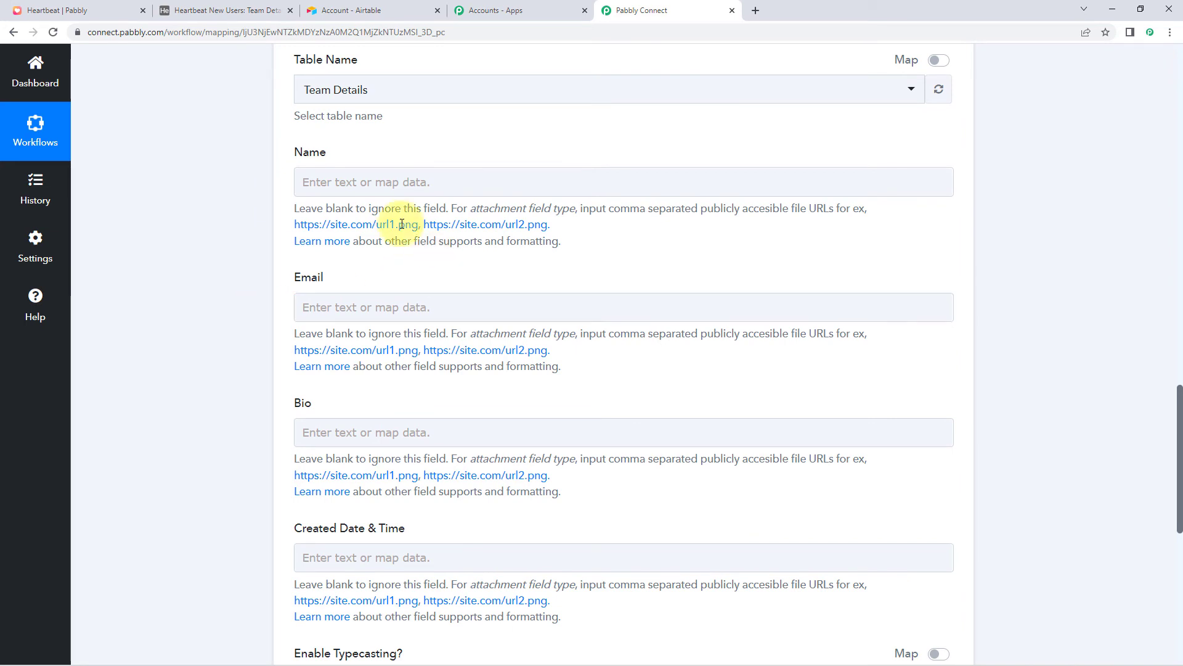
# Map Heartbeat's Res1 Name to Name and Res1 Email to Email
pyautogui.click(309, 180)
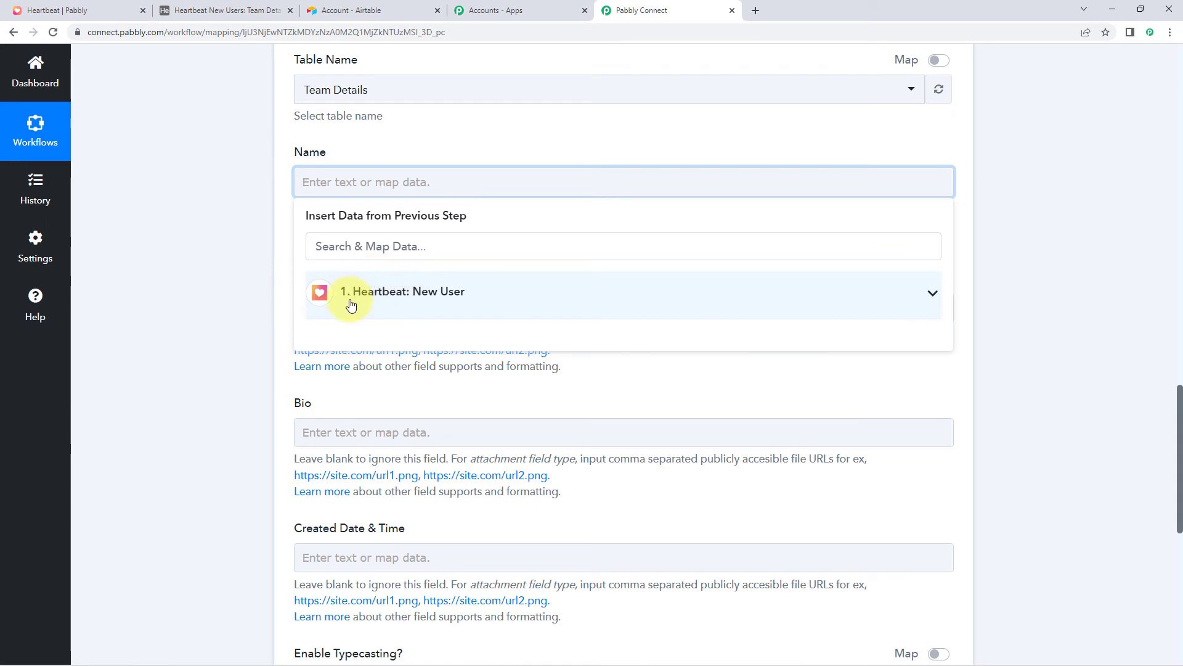
pyautogui.click(467, 297)
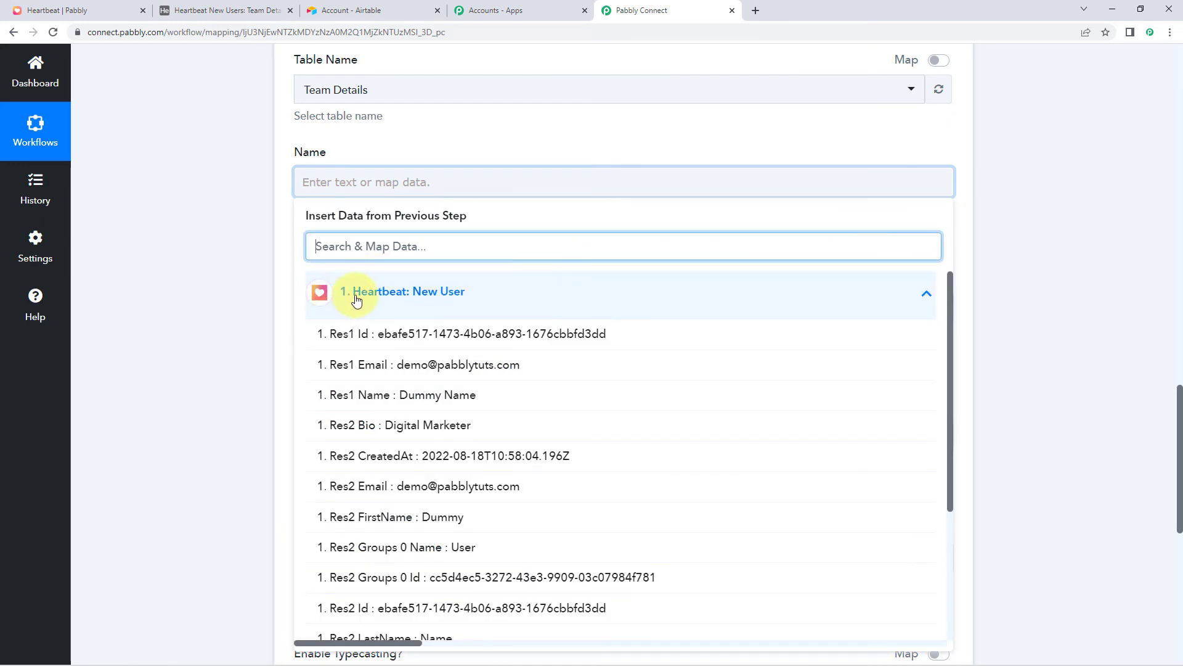
pyautogui.scroll(-2, 287, 305)
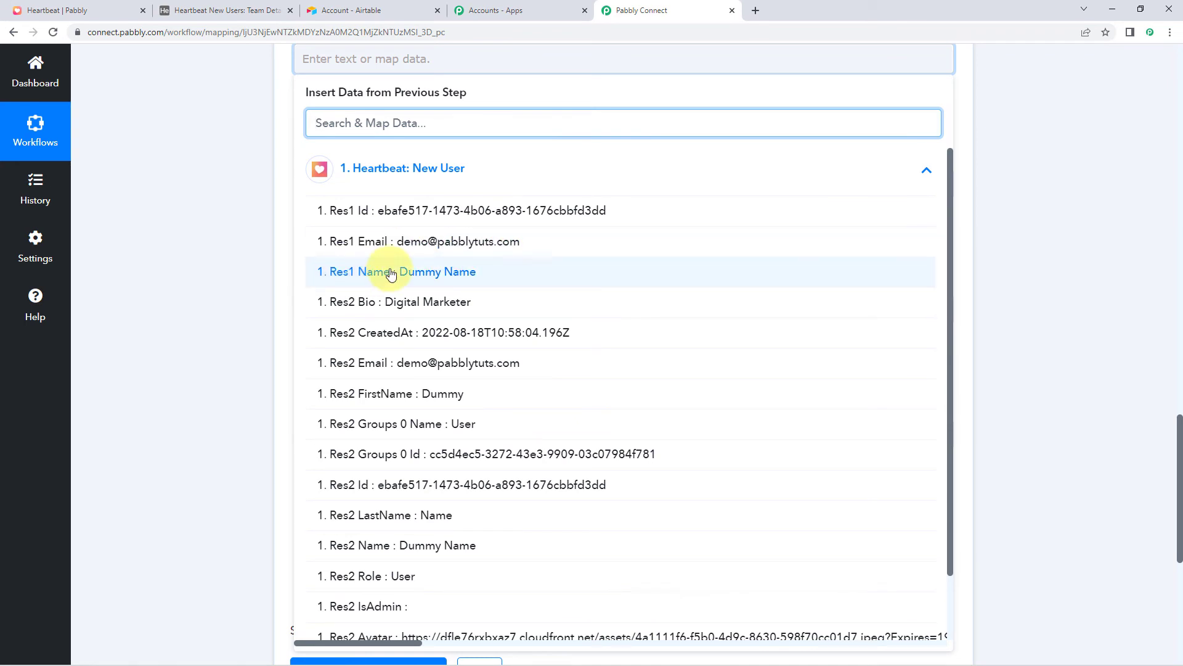
pyautogui.click(435, 276)
pyautogui.scroll(1, 208, 230)
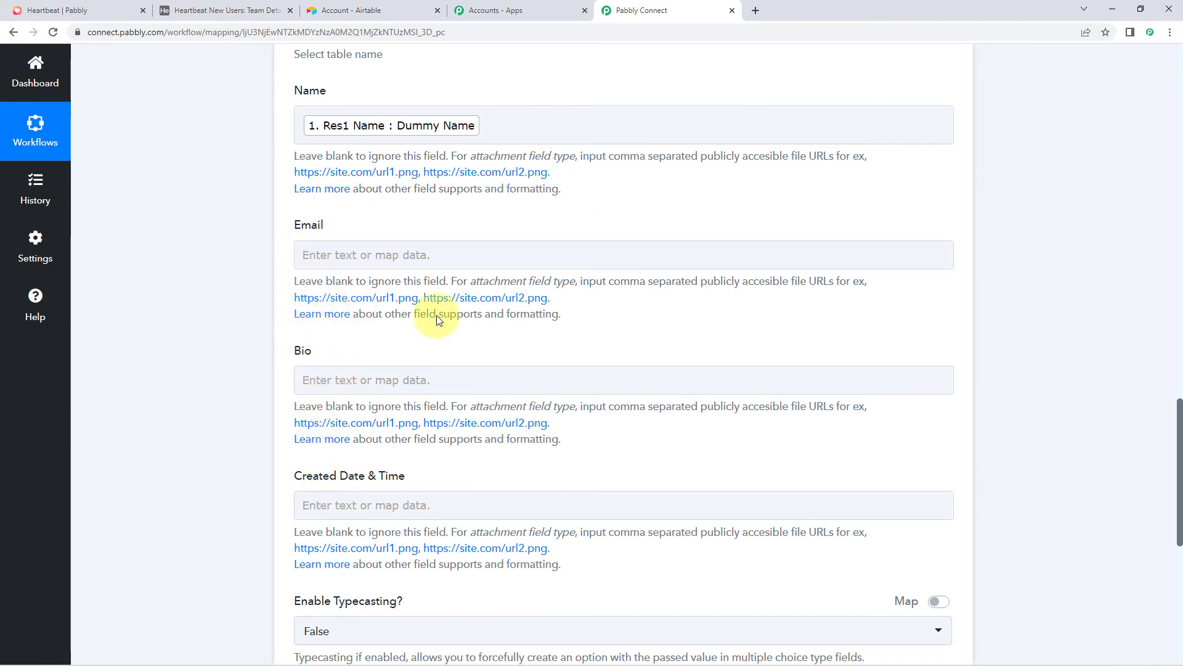
pyautogui.click(388, 251)
pyautogui.scroll(-2, 354, 219)
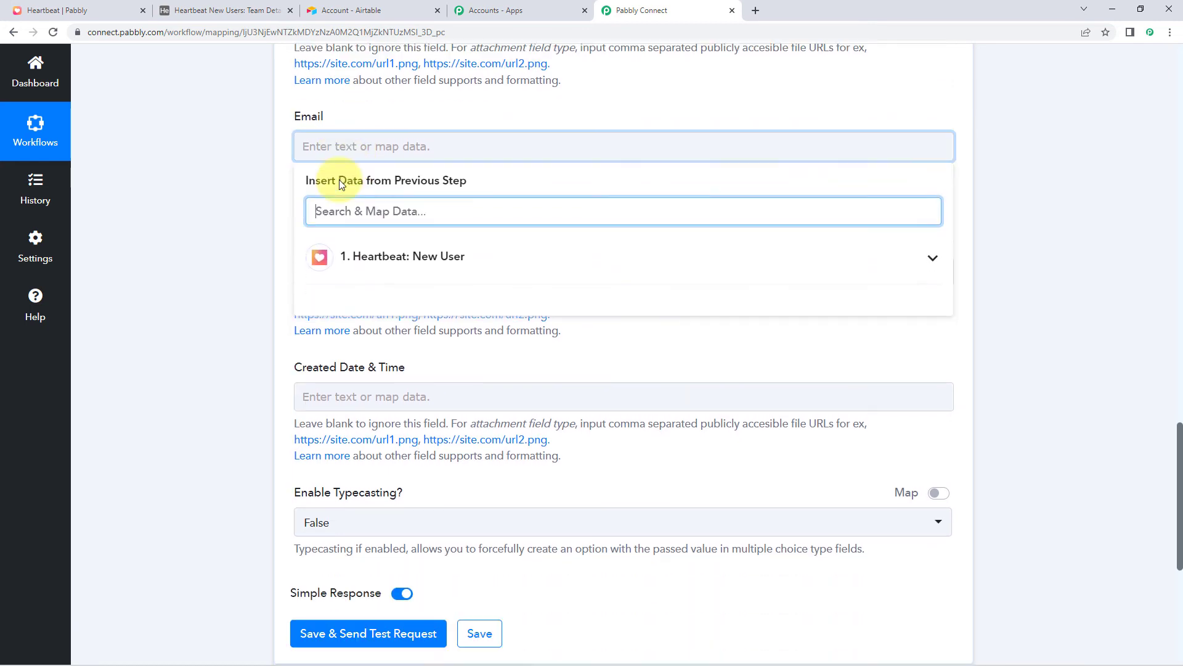
pyautogui.click(339, 241)
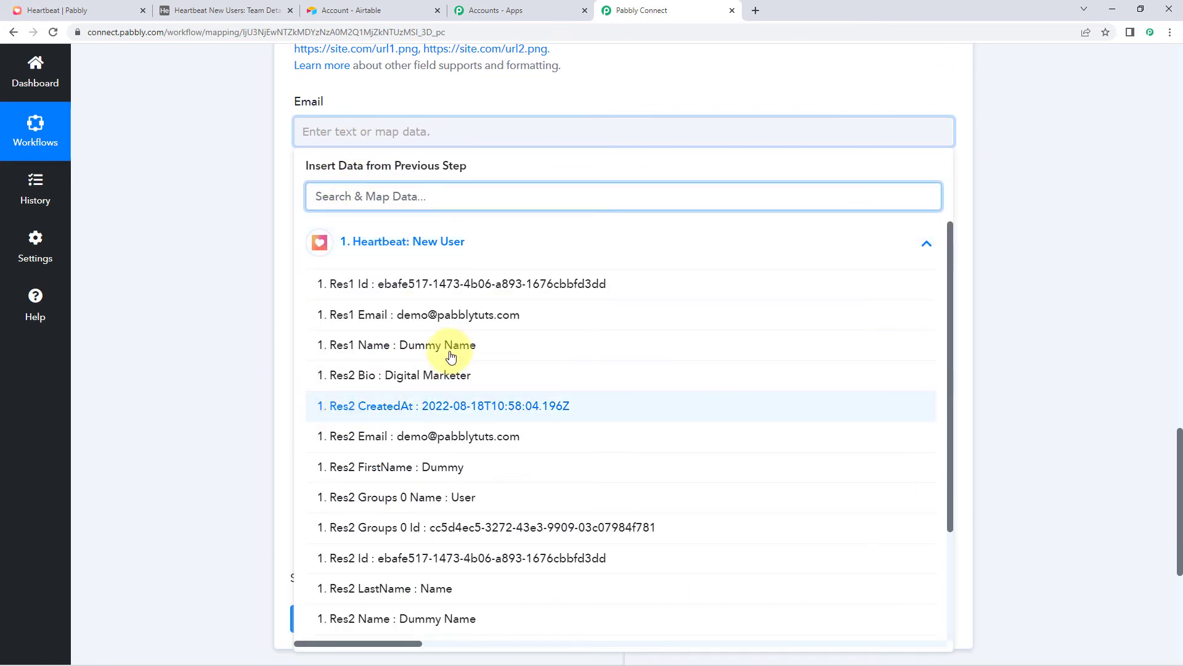
pyautogui.click(404, 325)
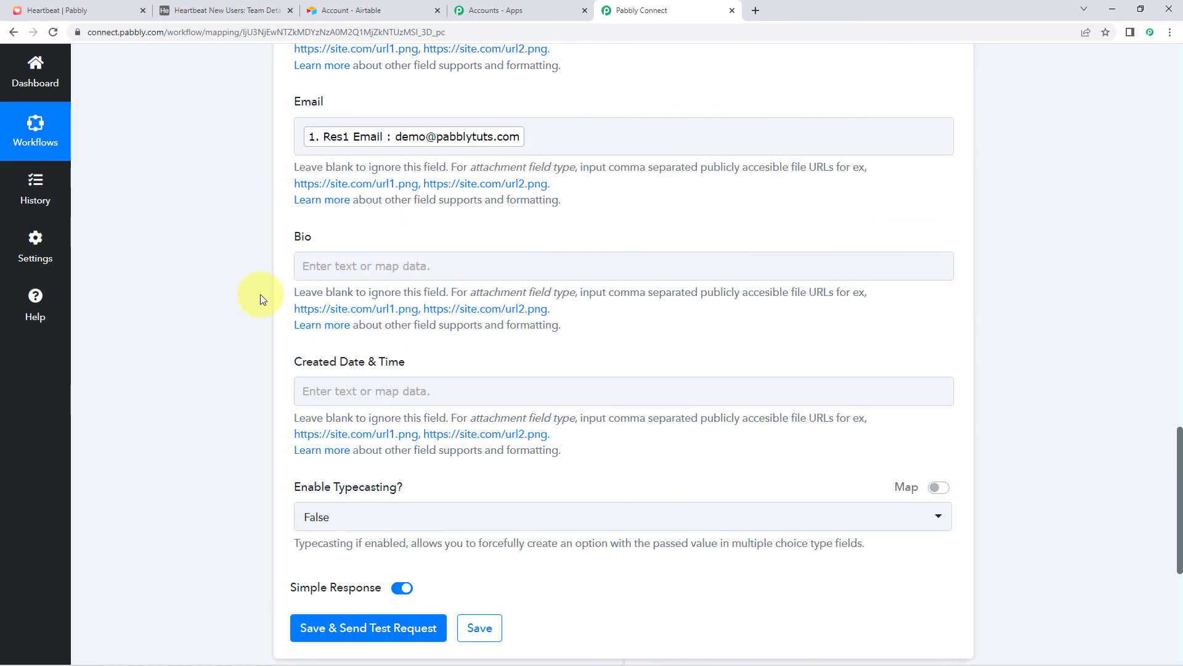
# Map Res2 Bio to Bio and Res2 CreatedAt to Created Date & Time
pyautogui.scroll(-1, 259, 294)
pyautogui.click(342, 202)
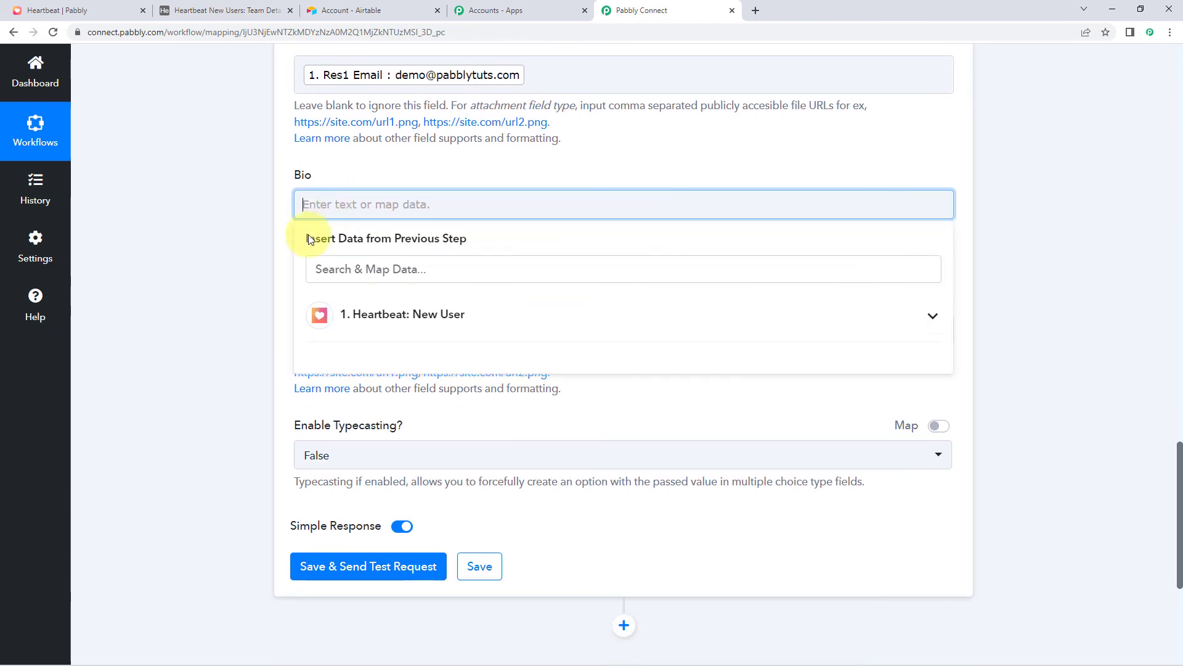
pyautogui.click(385, 324)
pyautogui.click(374, 450)
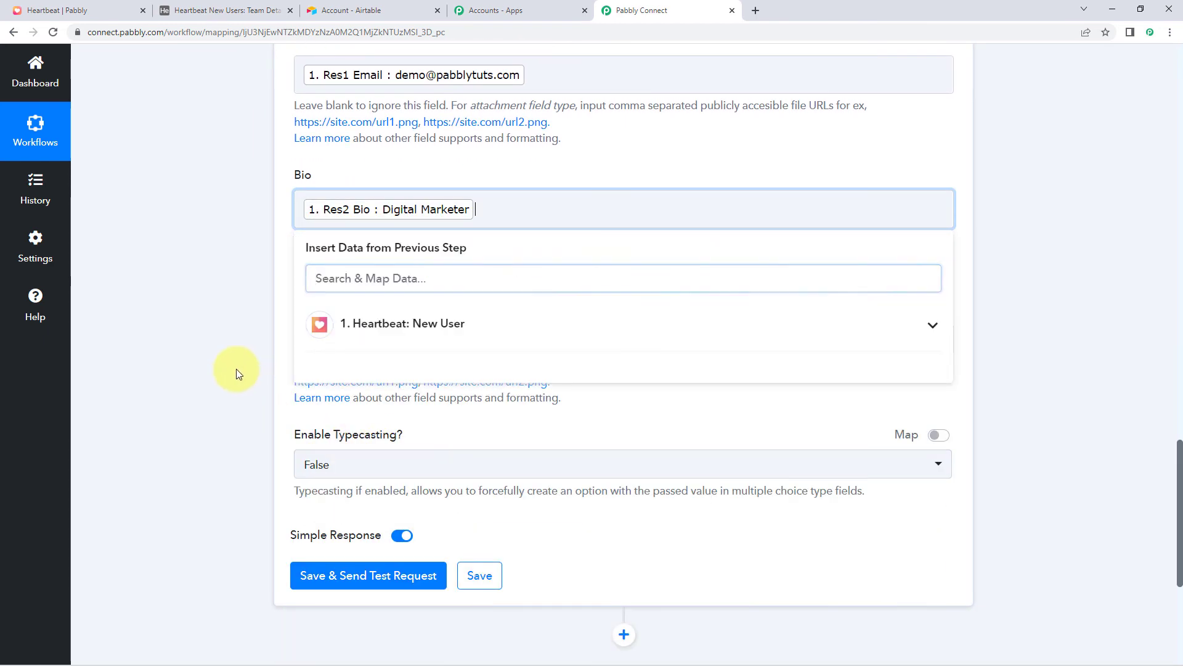
pyautogui.scroll(-1, 236, 369)
pyautogui.click(352, 277)
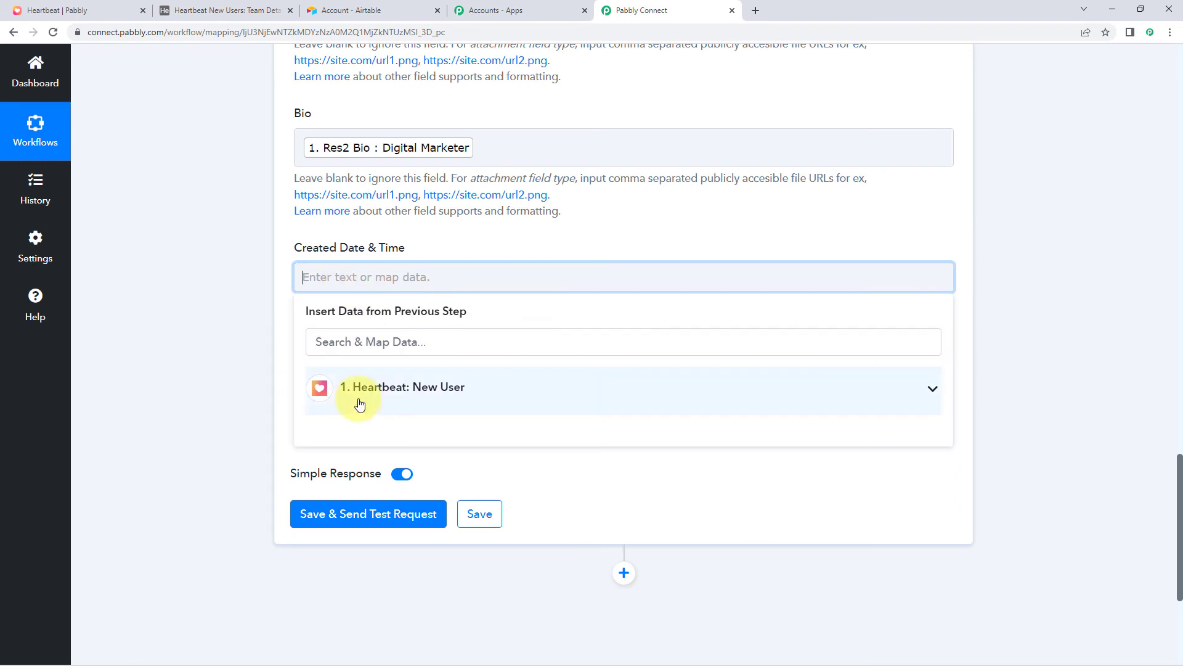
pyautogui.click(352, 386)
pyautogui.scroll(-2, 429, 430)
pyautogui.click(429, 428)
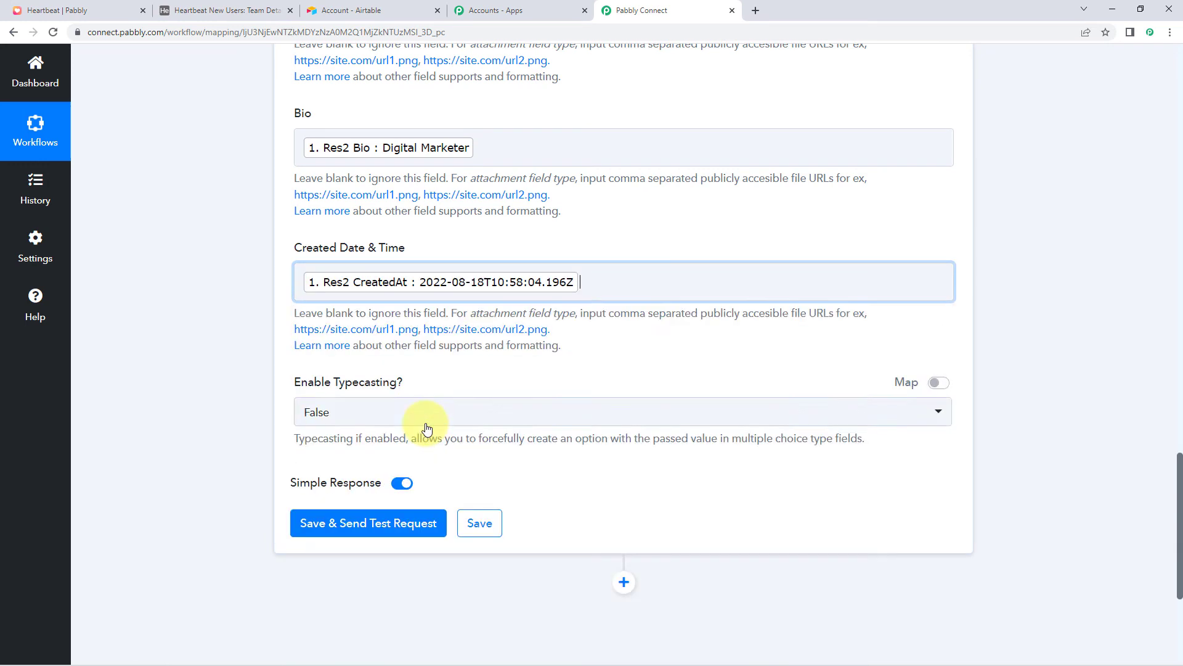
pyautogui.click(243, 335)
pyautogui.scroll(3, 314, 129)
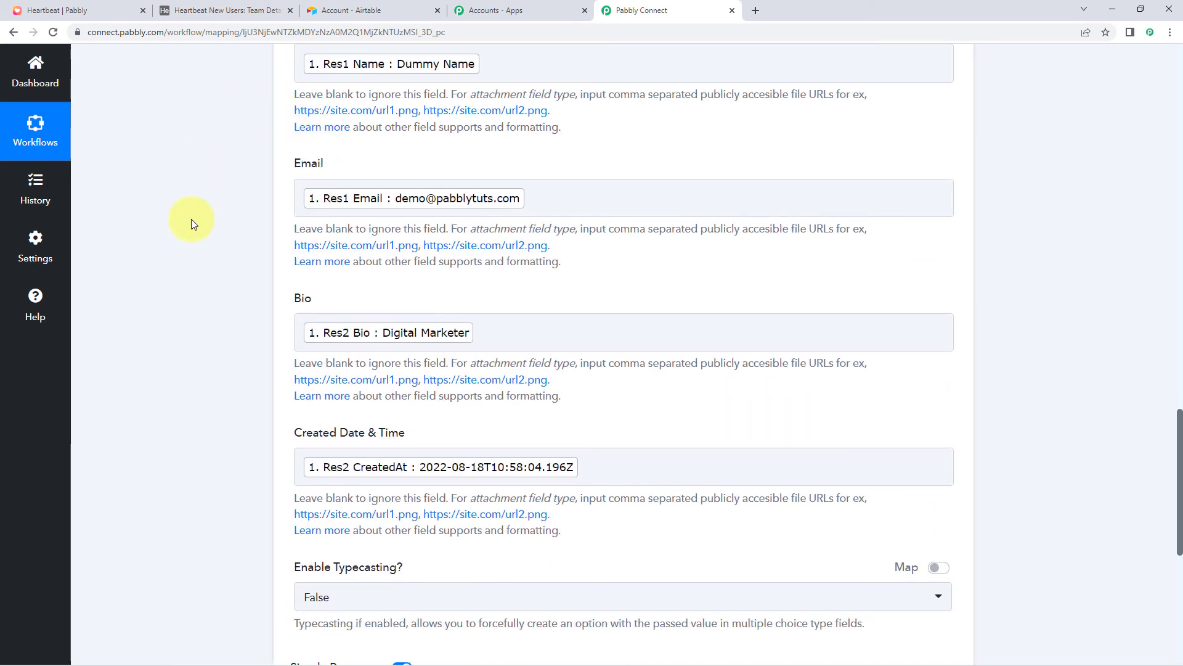
pyautogui.scroll(-3, 259, 336)
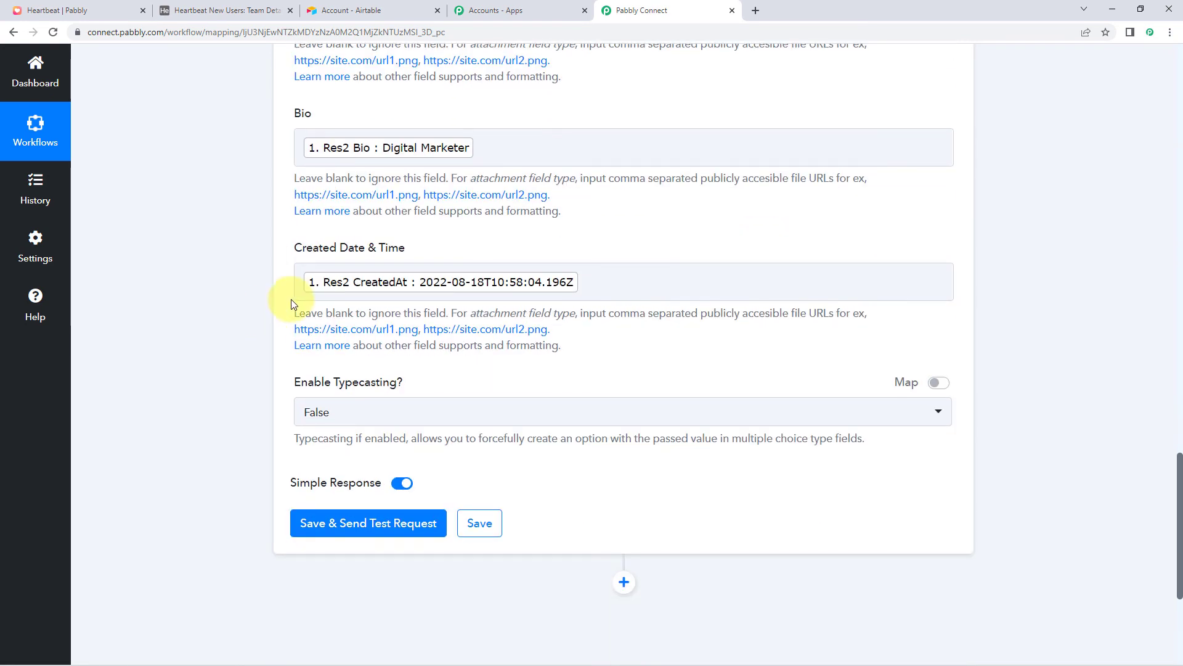
pyautogui.scroll(-2, 246, 320)
# Save and test the Airtable step, then view the new Dummy Name record in Team Details
pyautogui.click(351, 400)
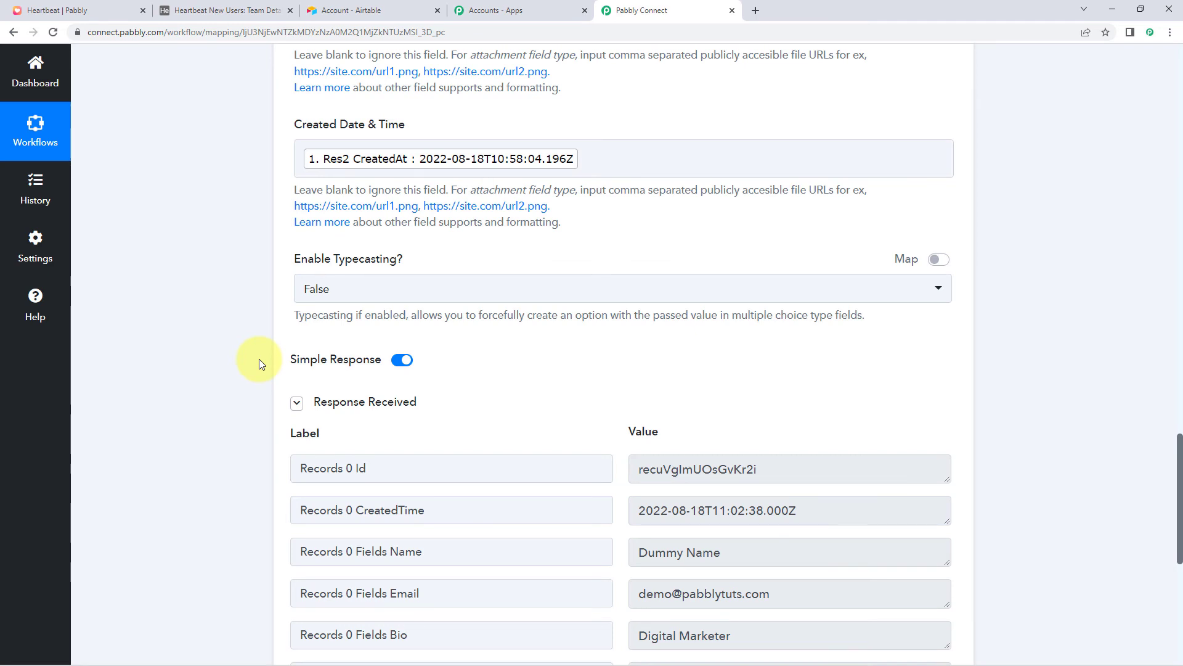
pyautogui.scroll(-2, 259, 359)
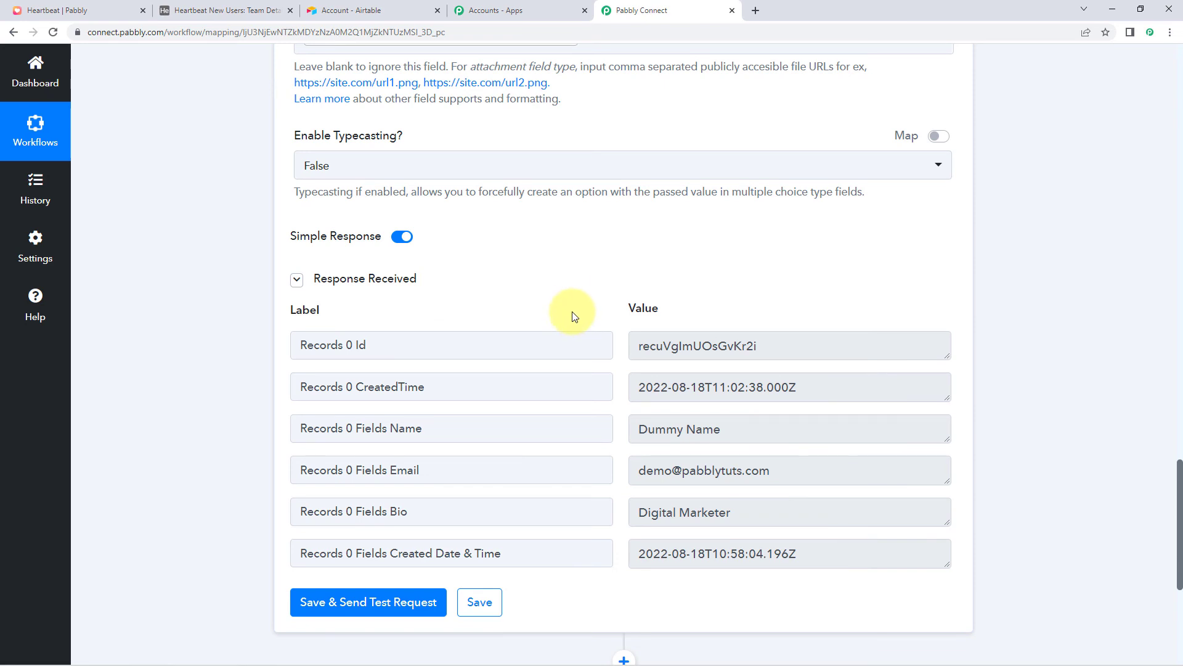
pyautogui.scroll(8, 568, 317)
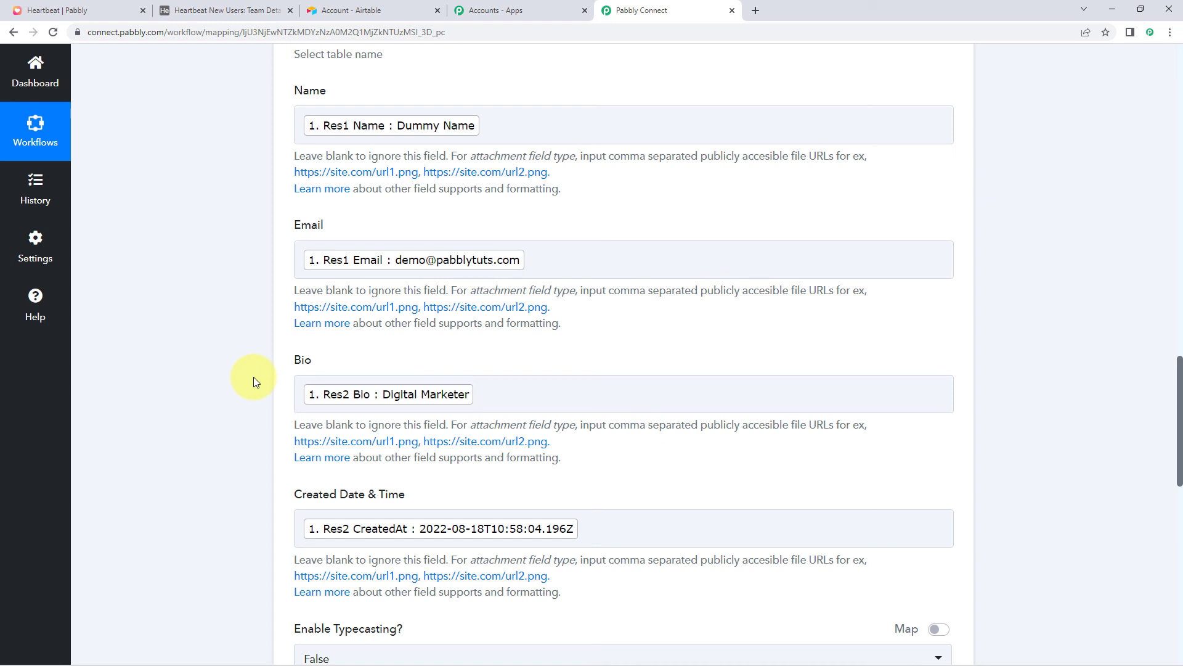
pyautogui.click(250, 8)
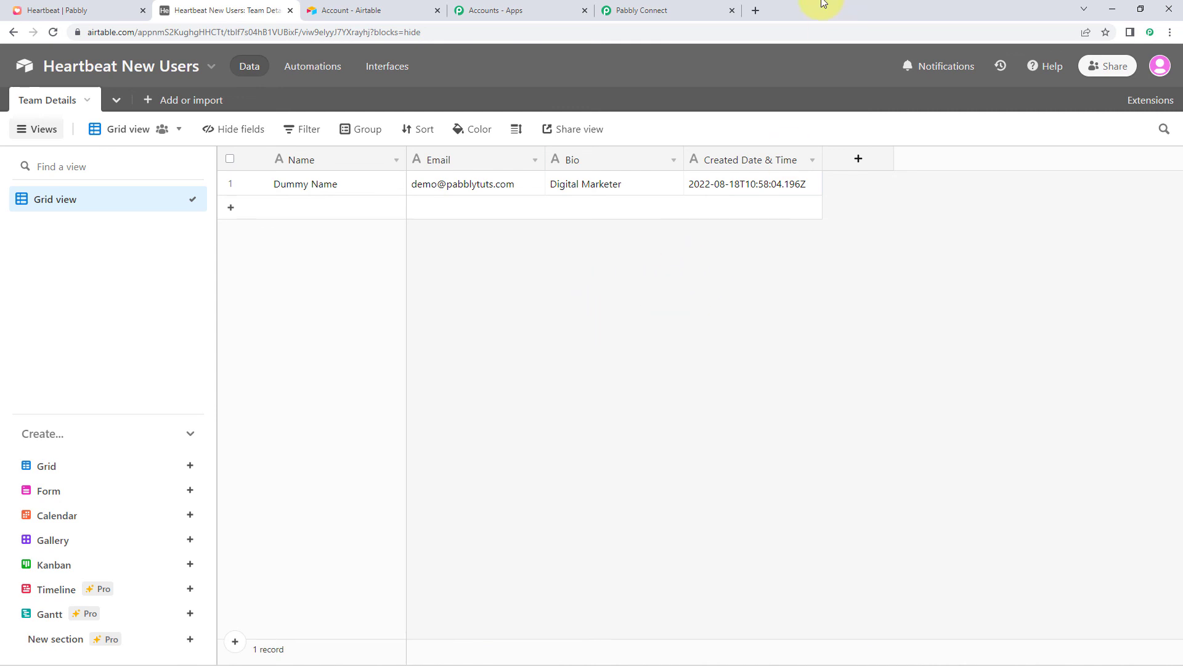
# Return to the Heartbeat to Airtable workflow and collapse the Heartbeat New User trigger card
pyautogui.click(707, 6)
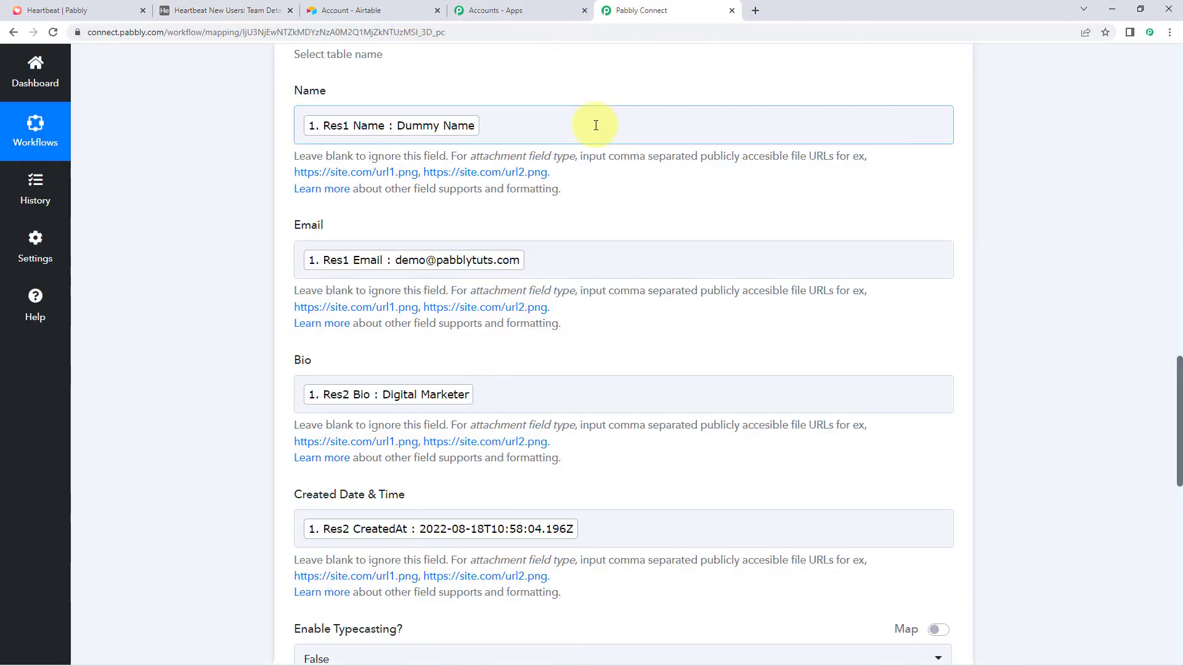
pyautogui.scroll(9, 932, 222)
pyautogui.scroll(3, 958, 257)
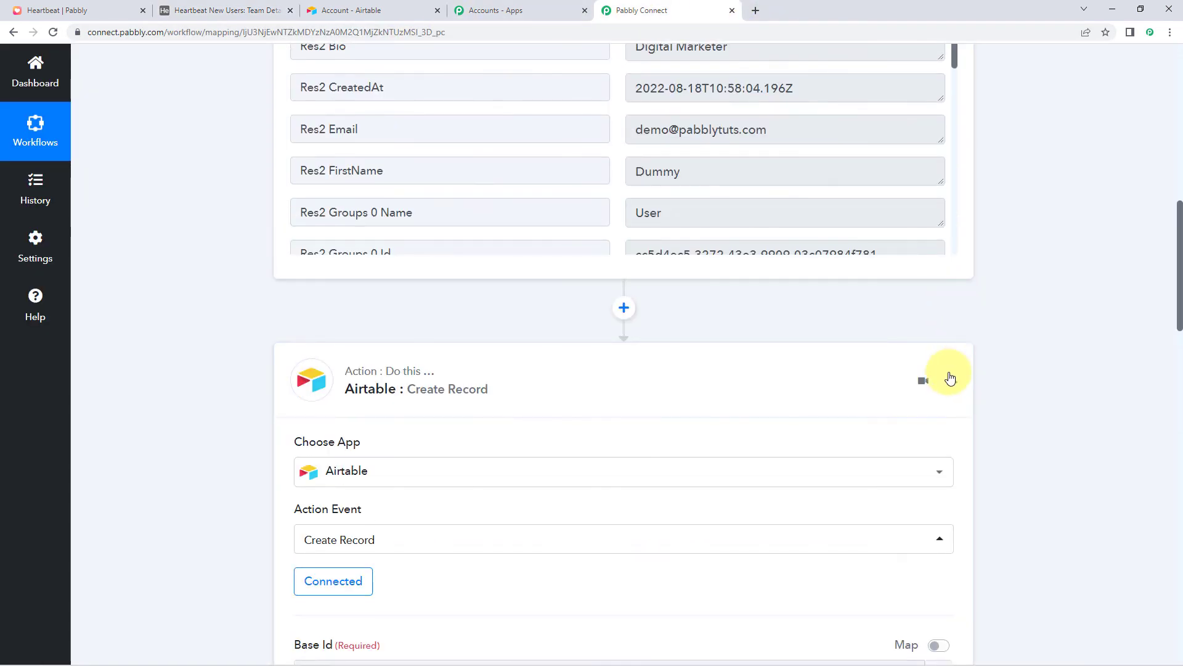
pyautogui.scroll(12, 973, 320)
pyautogui.scroll(2, 973, 289)
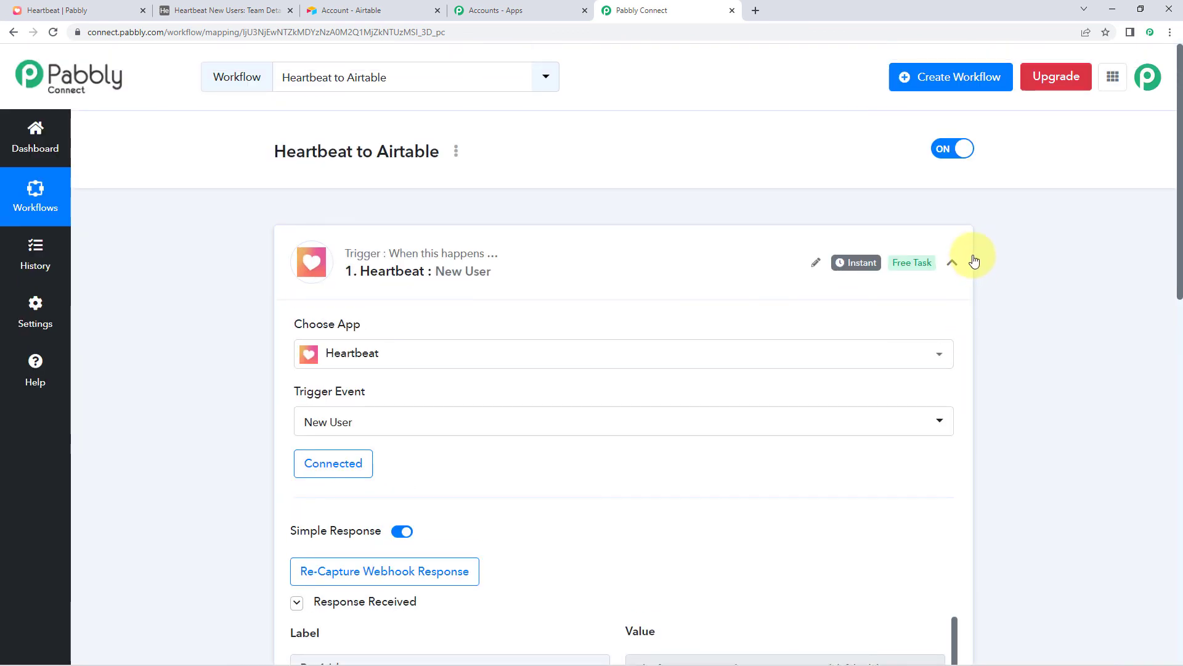
pyautogui.click(952, 256)
pyautogui.scroll(-1, 265, 290)
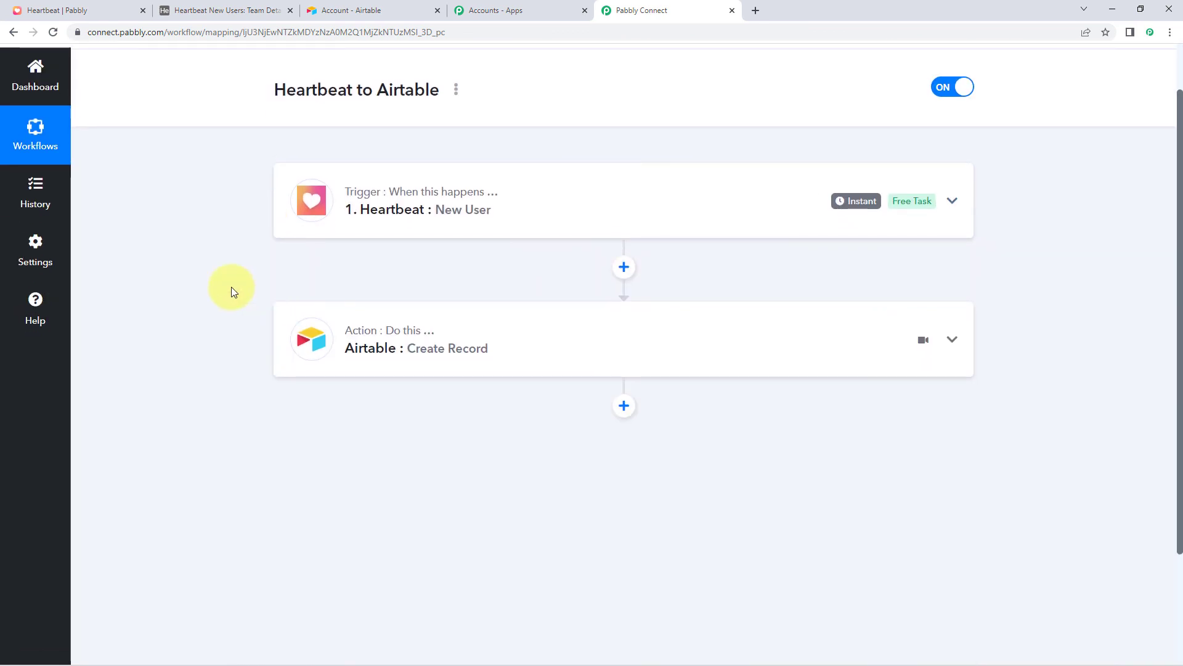